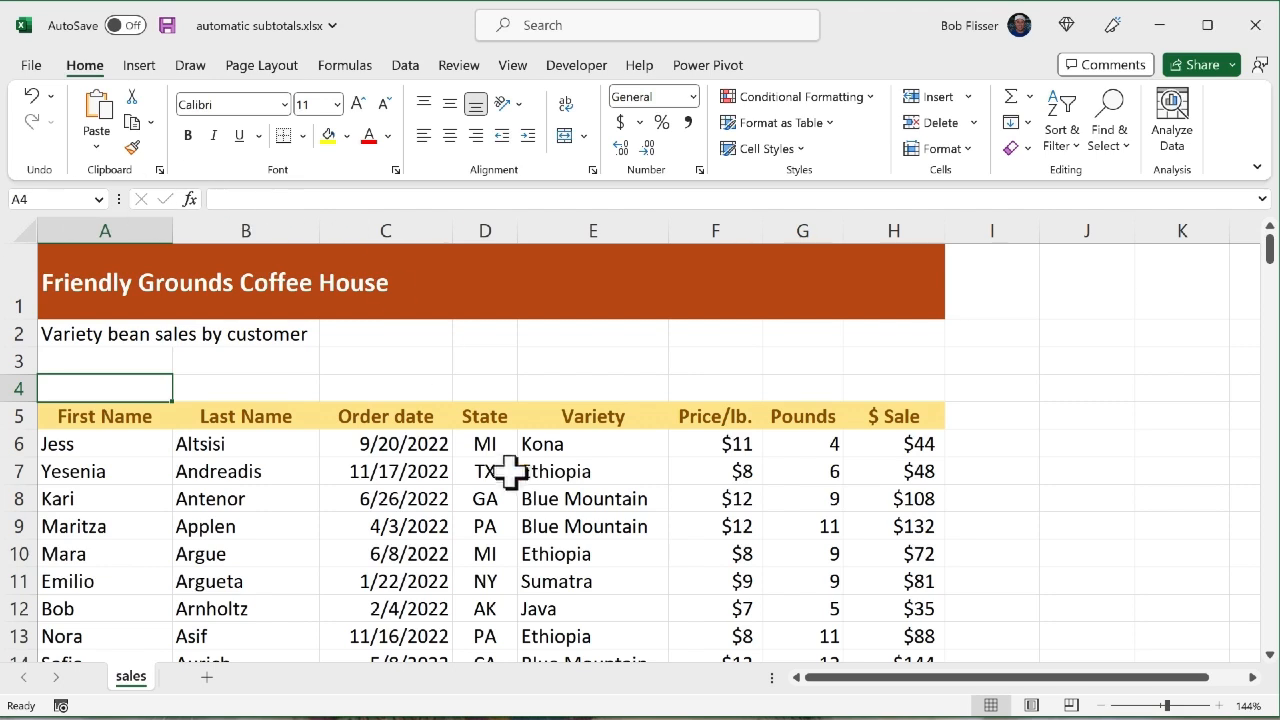
Step: Sort the coffee sales list alphabetically by Variety, from A to Z, and check that the varieties are grouped
click(611, 489)
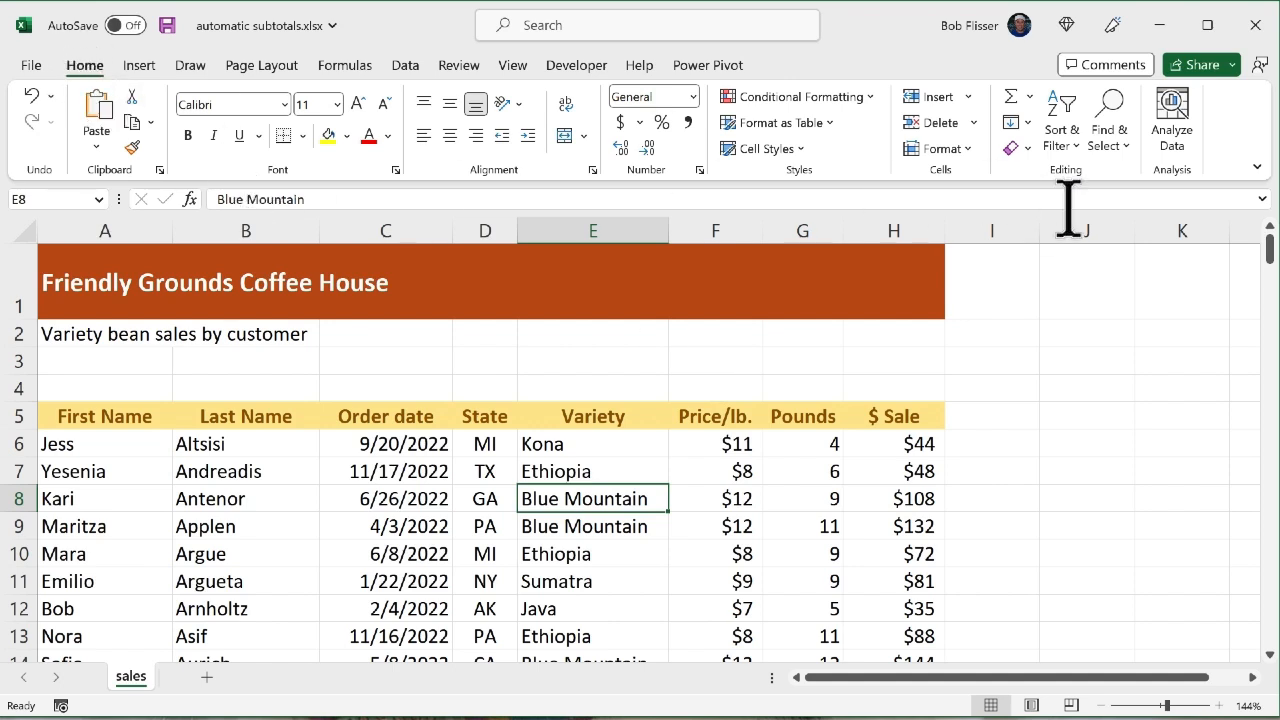
click(1070, 145)
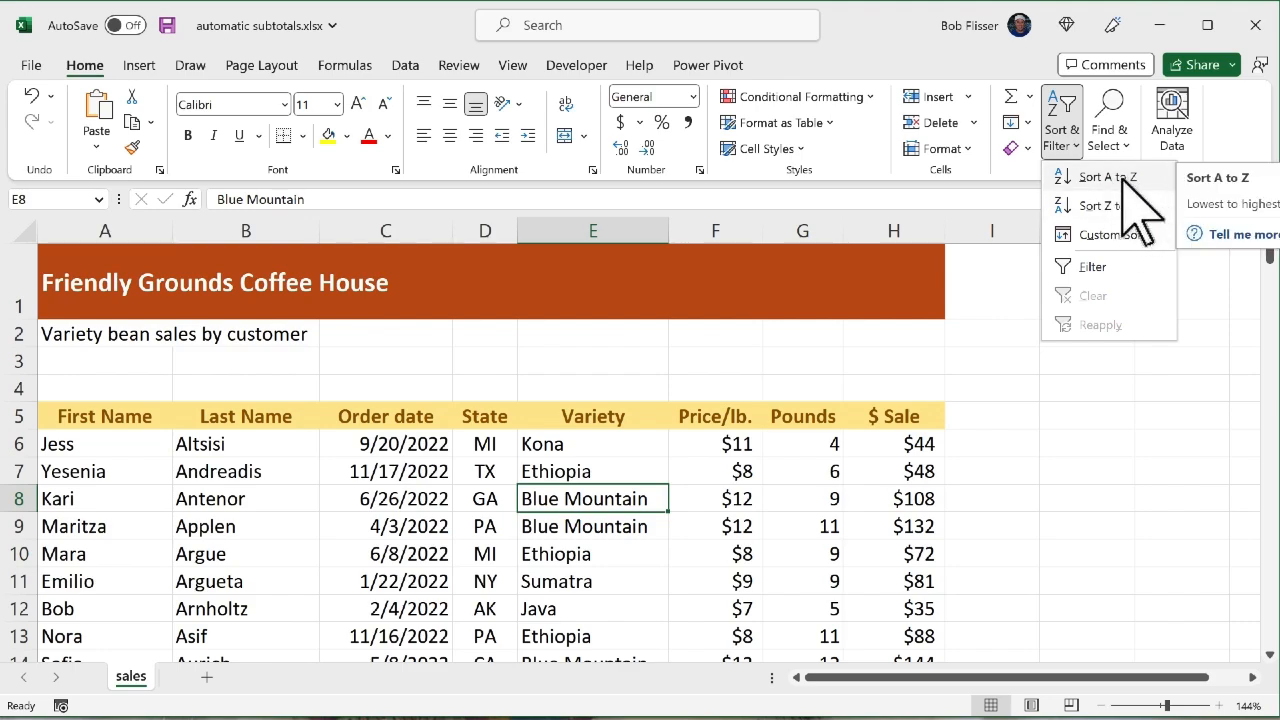
click(1118, 178)
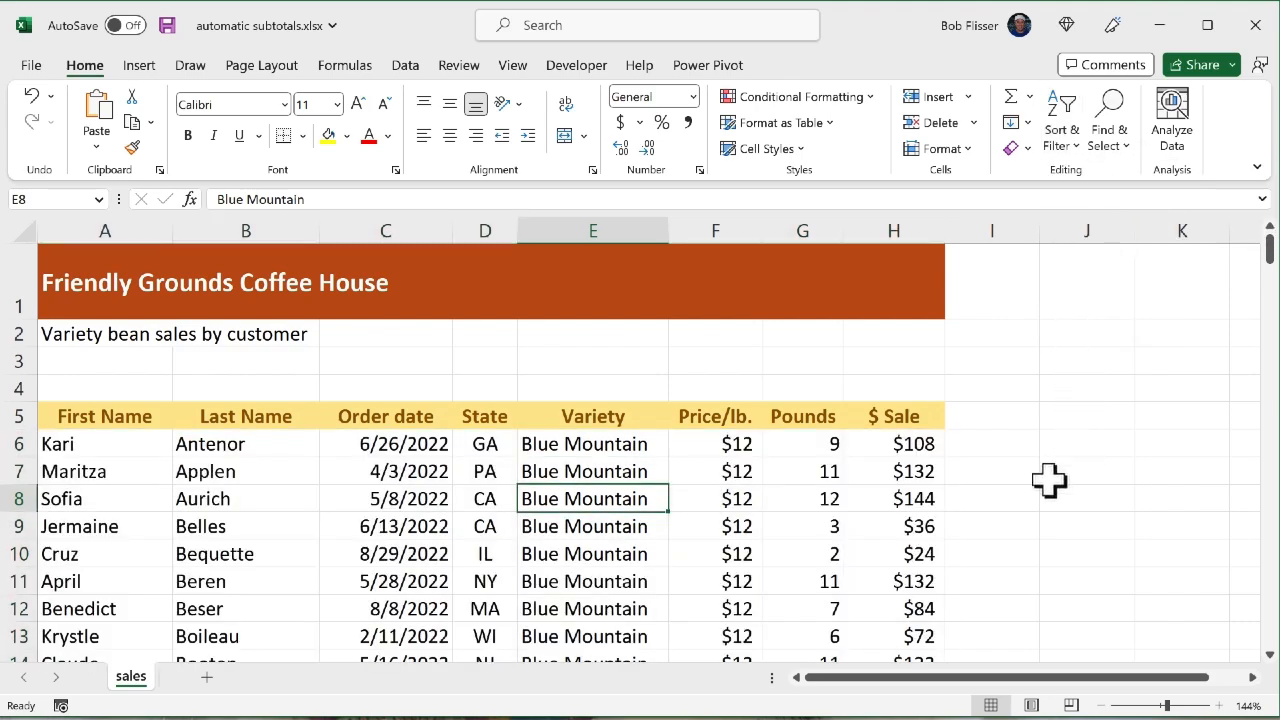
scroll(1048, 480, down, 3)
scroll(1048, 480, down, 20)
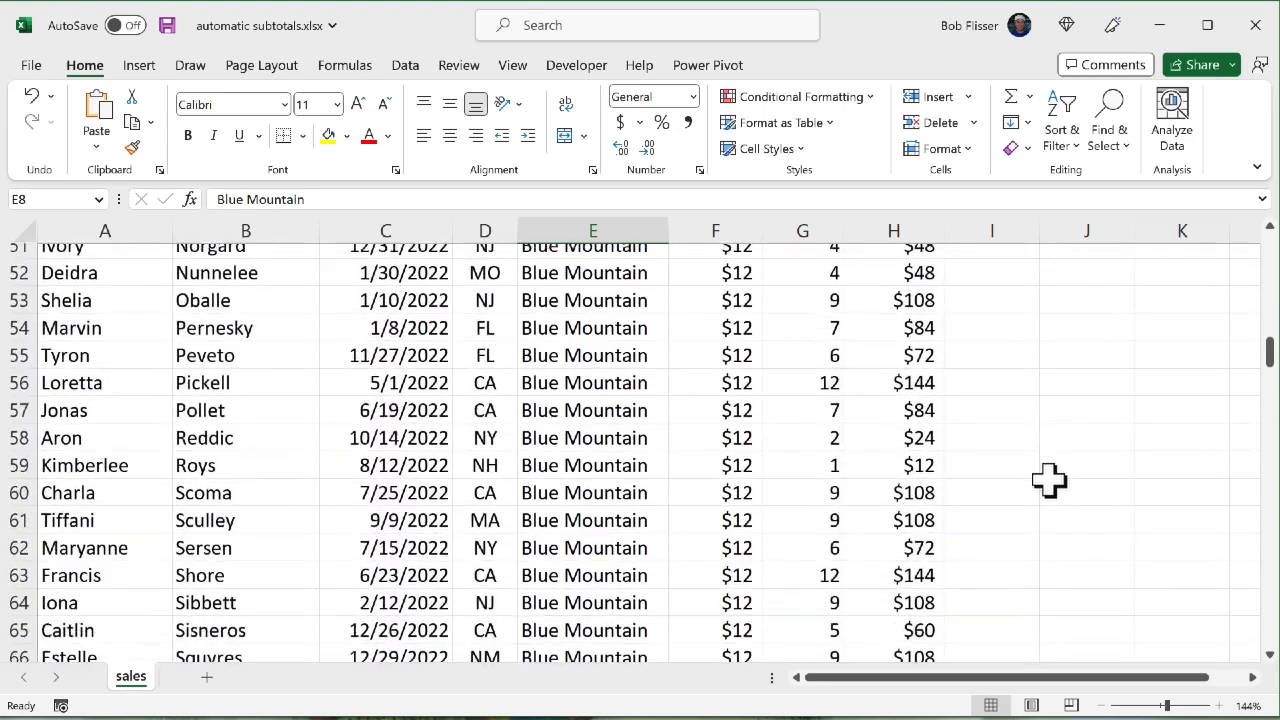
scroll(1048, 480, down, 11)
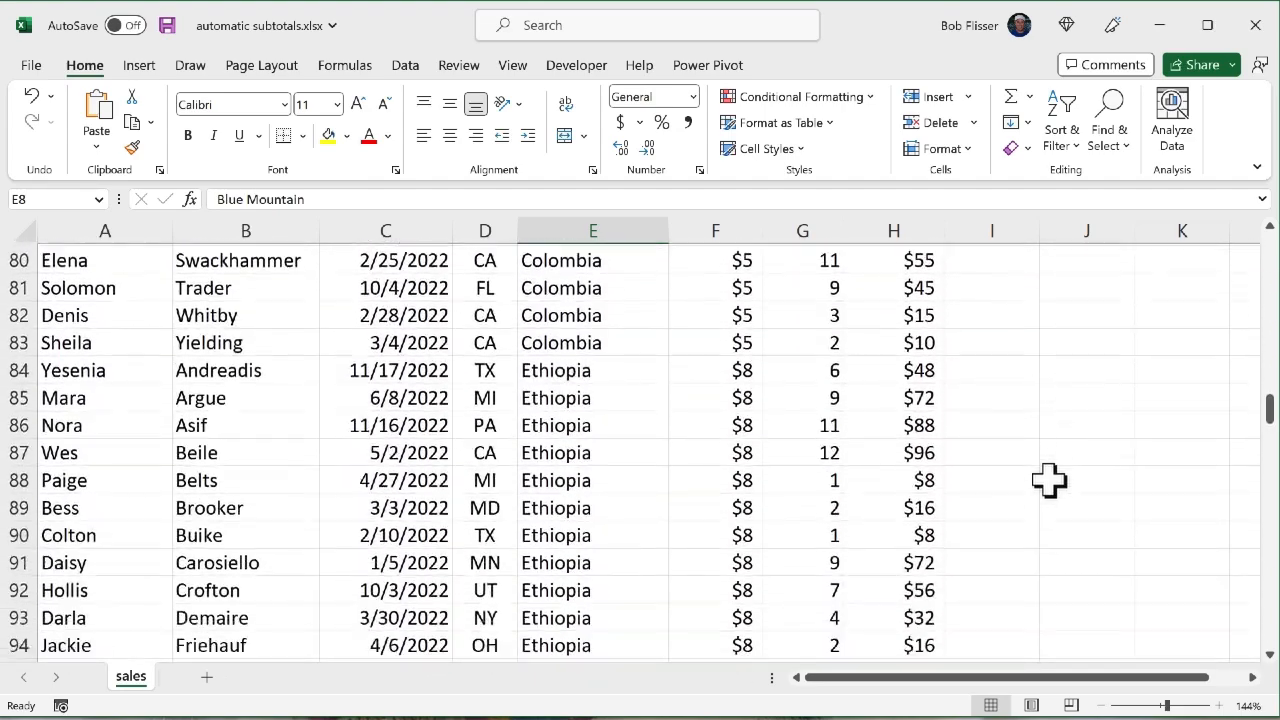
scroll(1048, 480, up, 20)
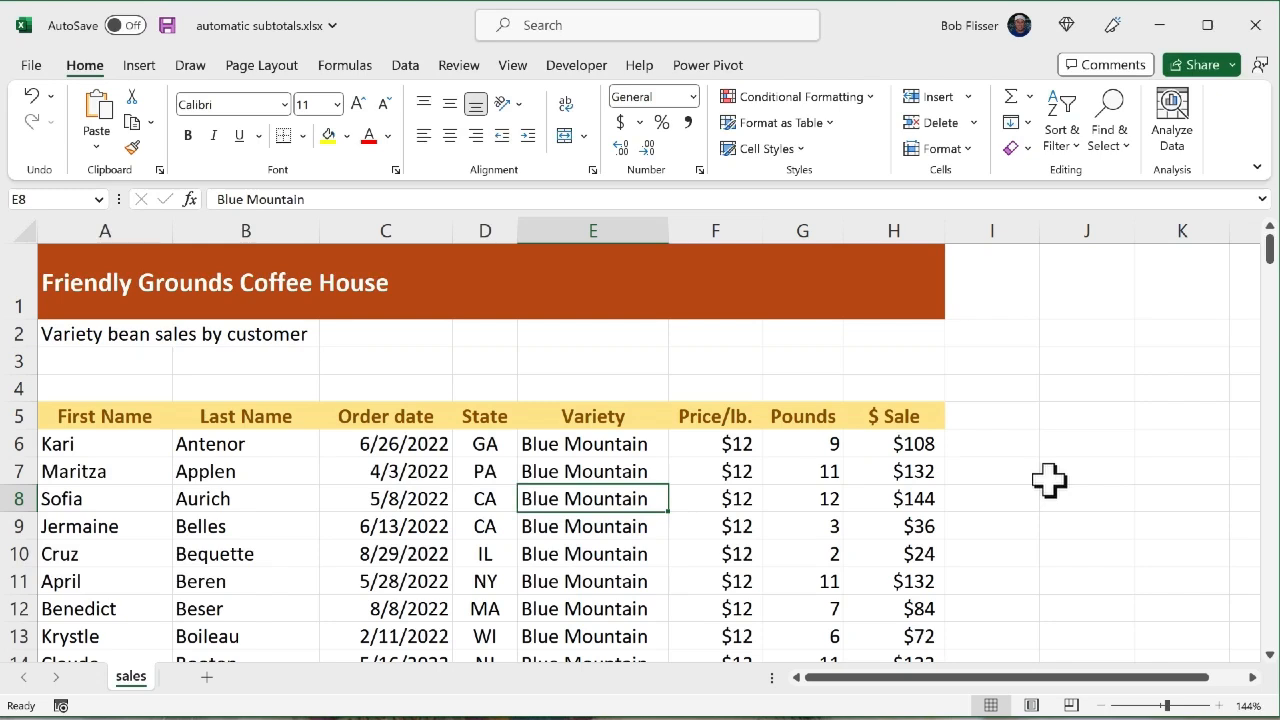
Step: Add Sum subtotals to Pounds and $ Sale at each change in Variety, keeping the summary below the data
click(406, 65)
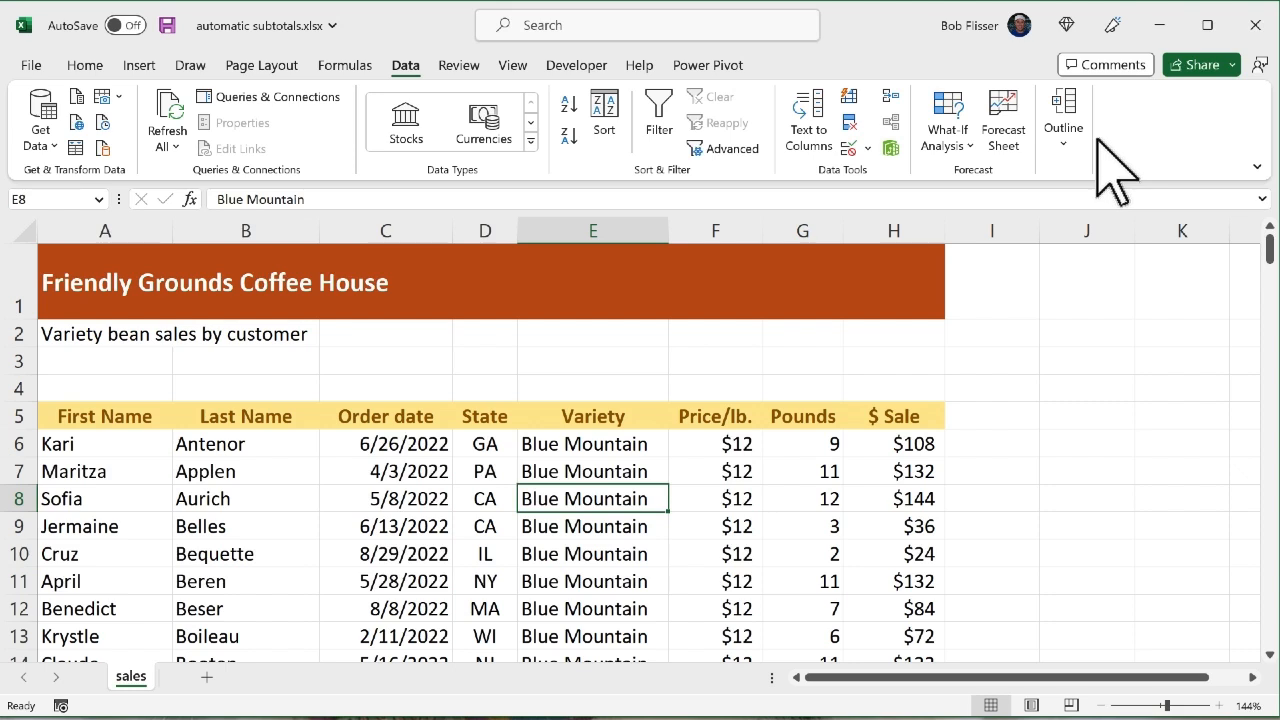
click(1064, 140)
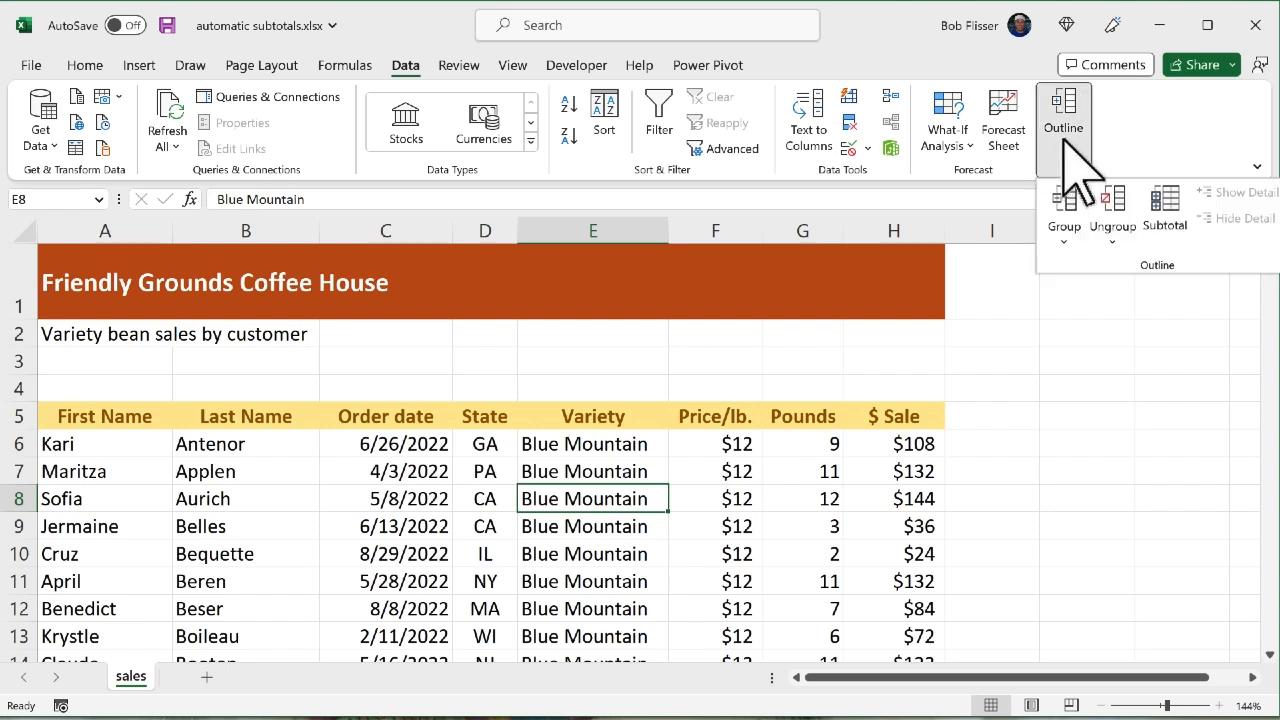
click(1165, 205)
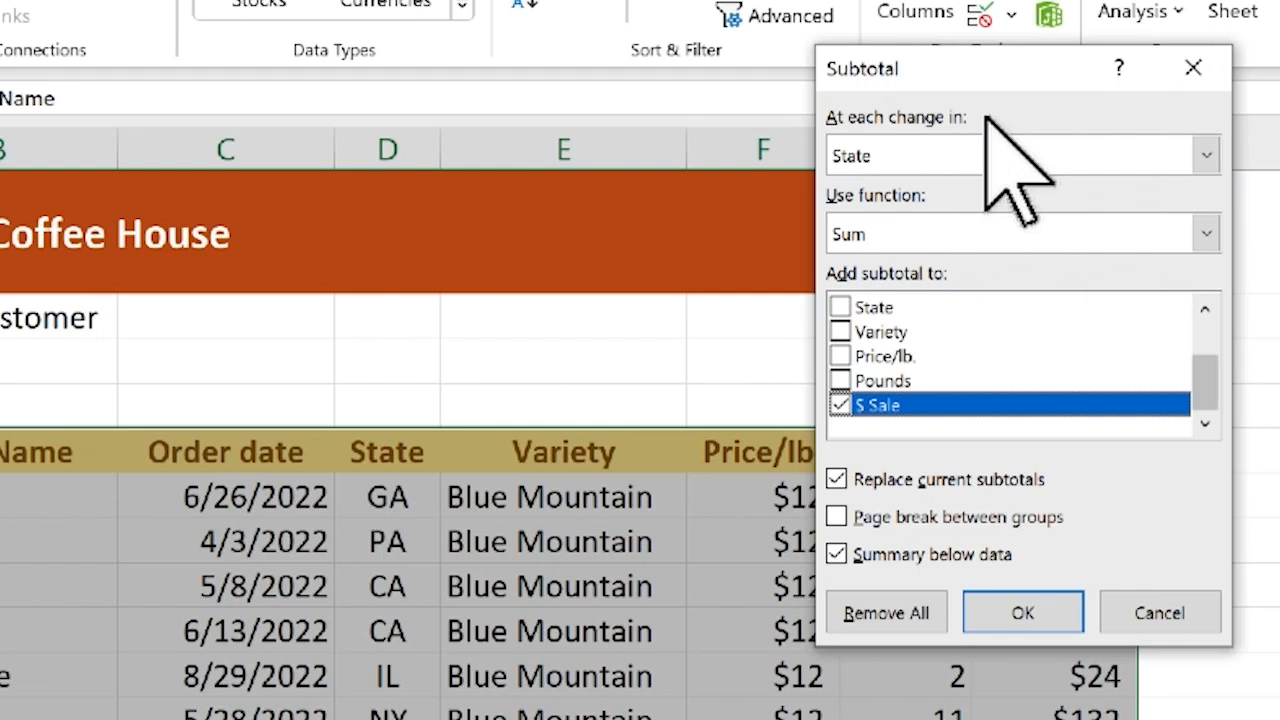
click(1022, 158)
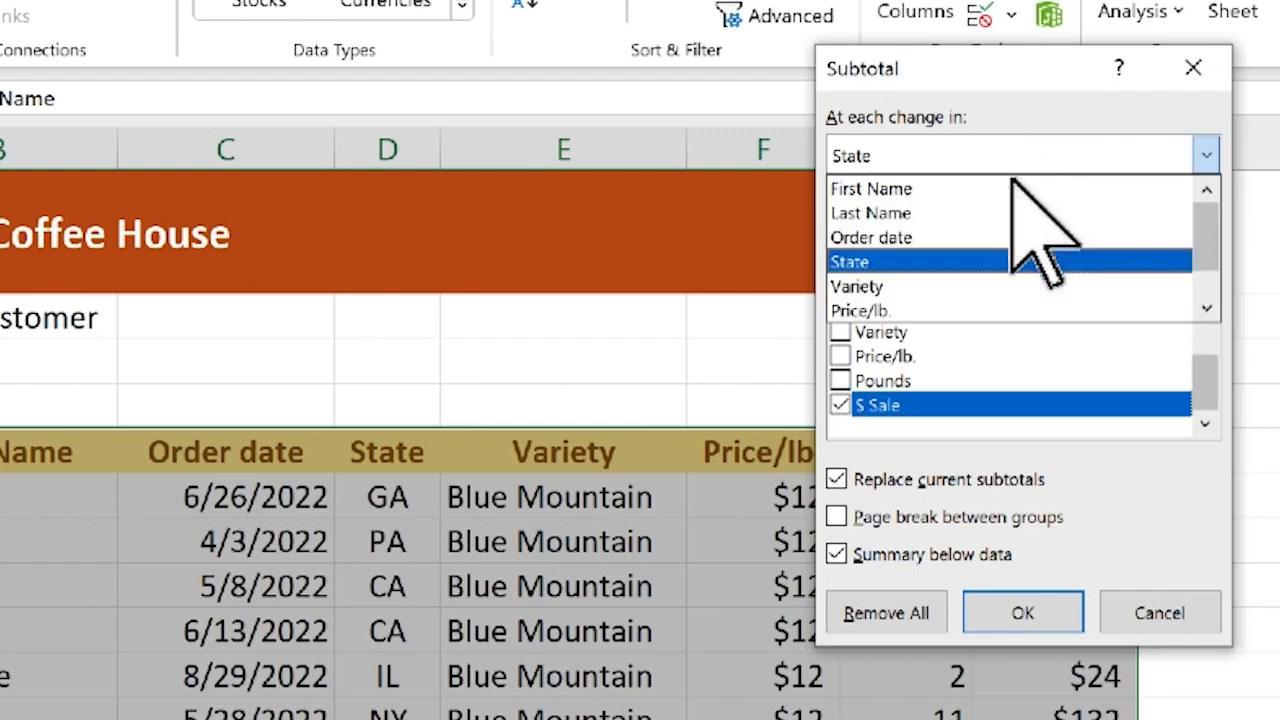
click(952, 285)
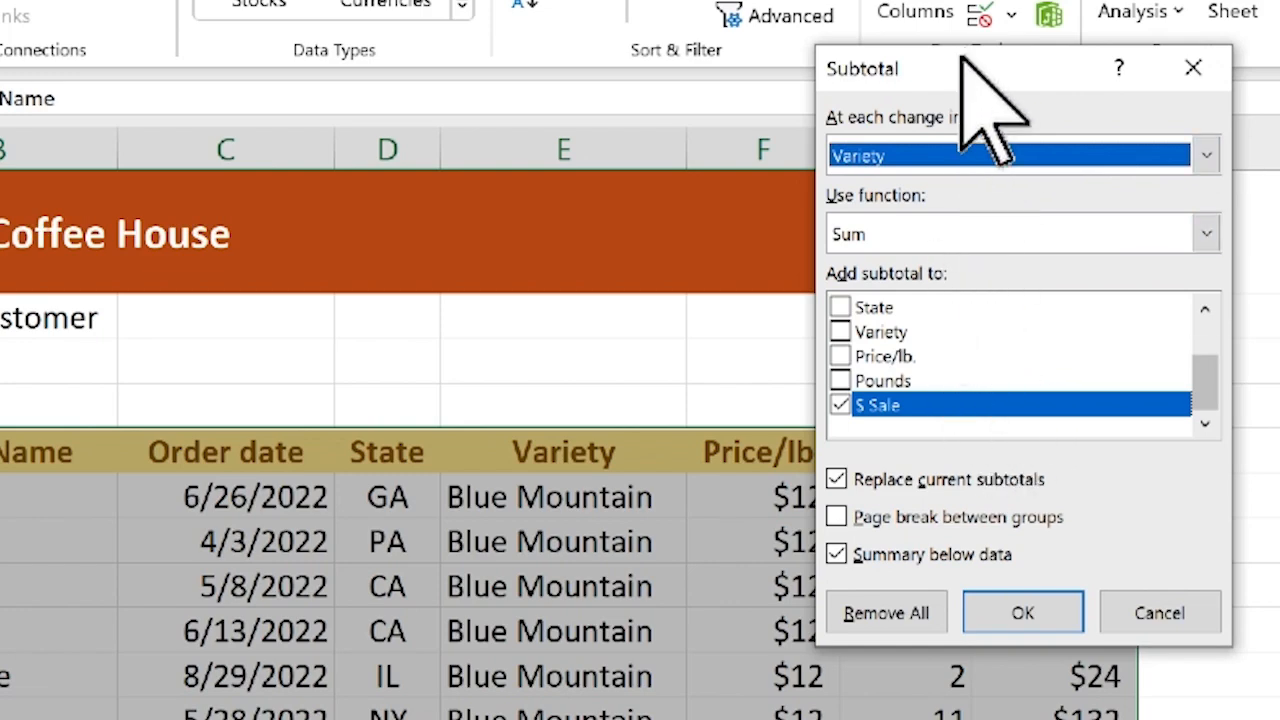
drag(963, 70, 329, 43)
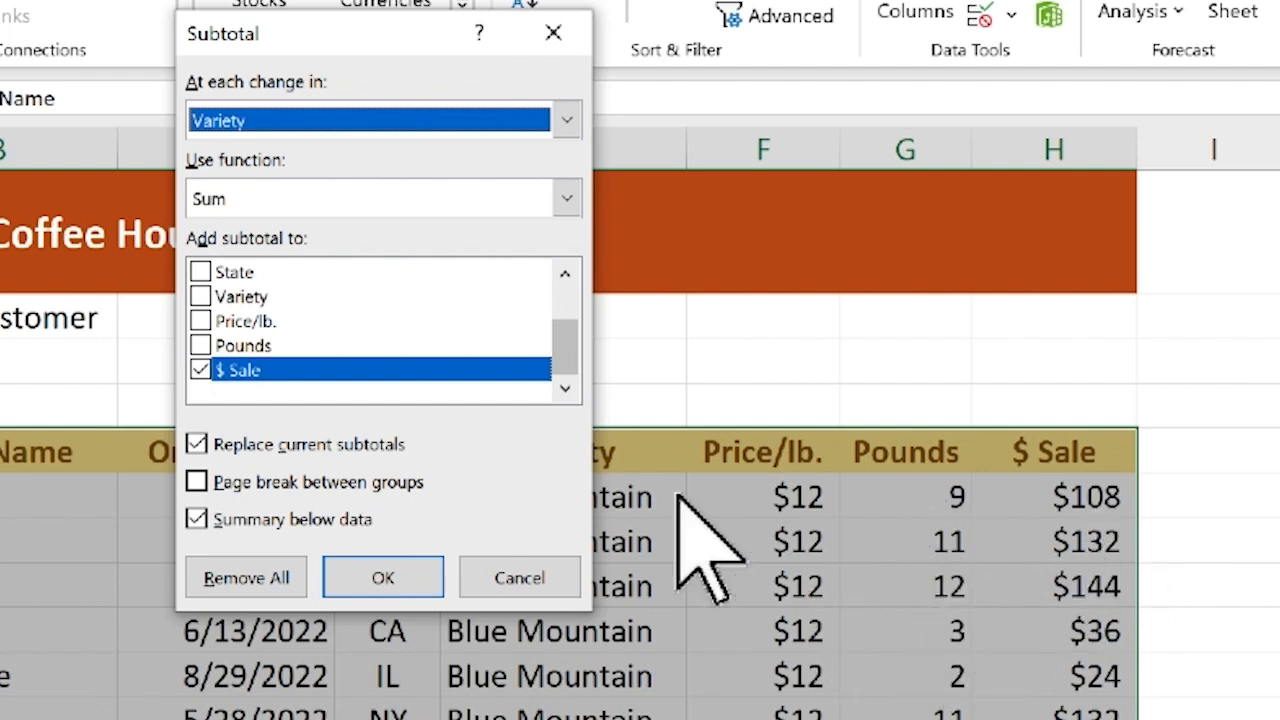
click(200, 345)
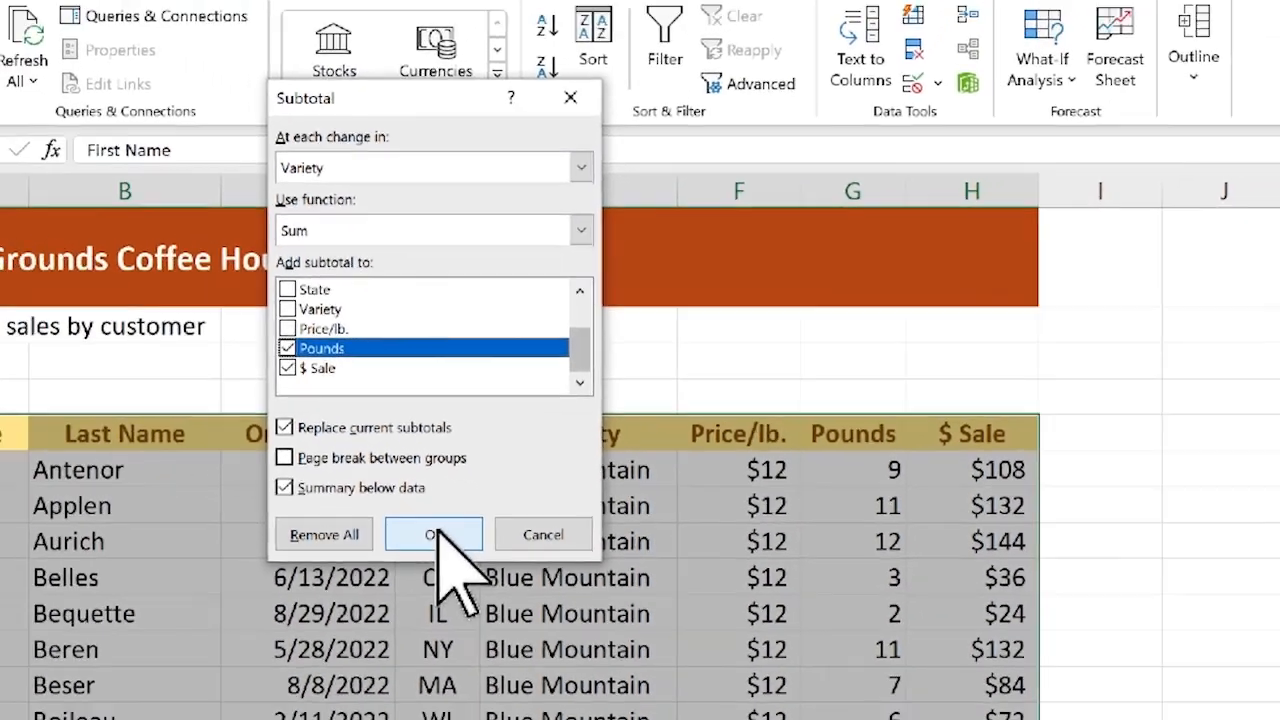
click(437, 534)
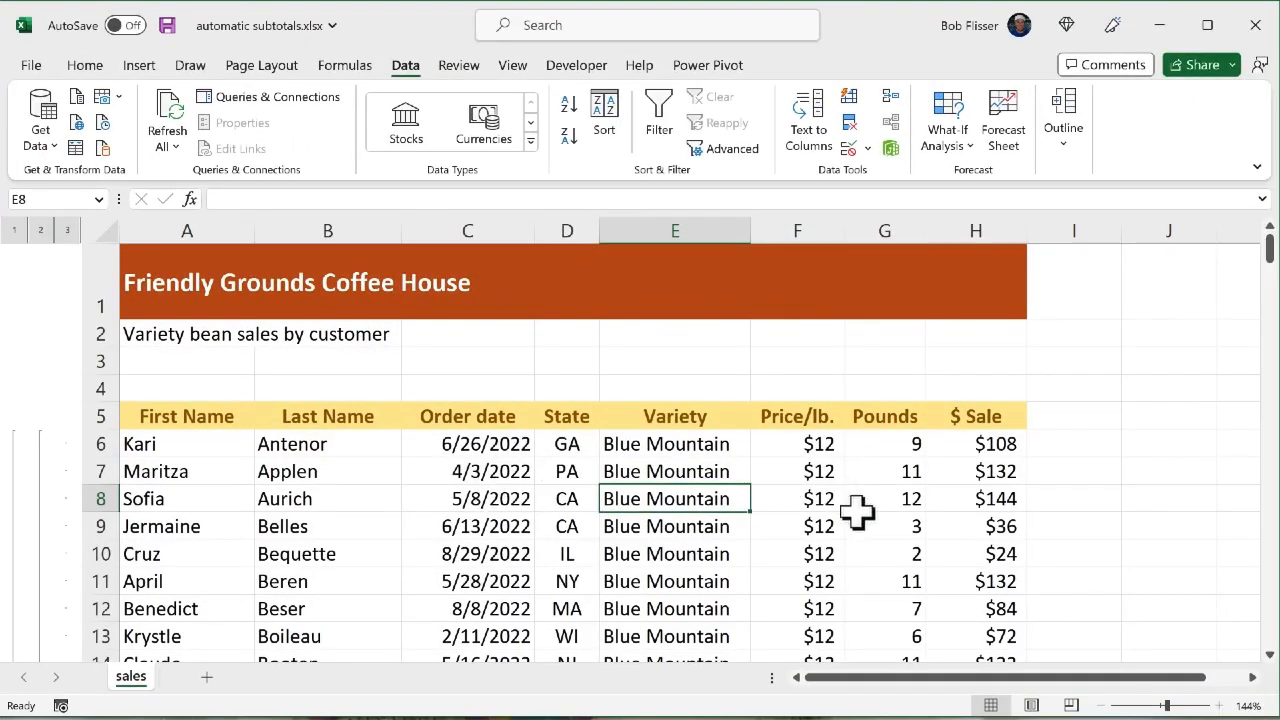
Step: Look through the subtotal rows under each coffee variety, down to the grand total
scroll(858, 513, down, 2)
scroll(858, 513, down, 3)
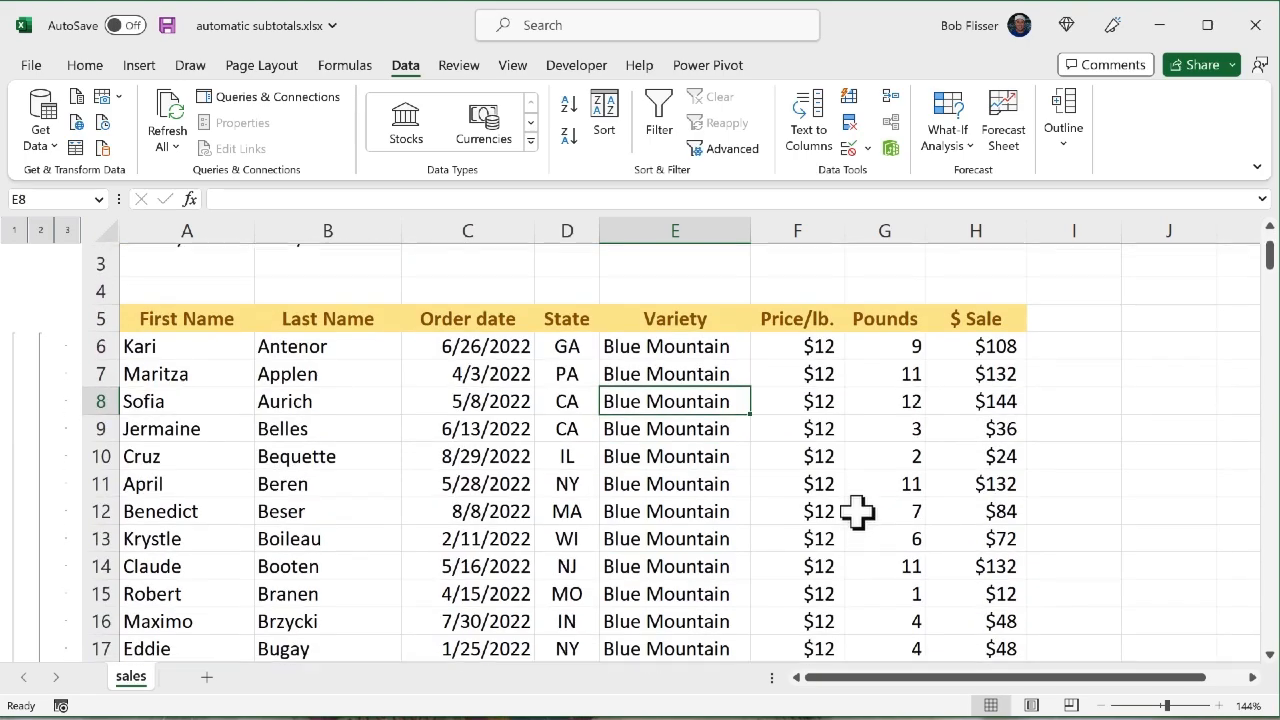
scroll(775, 543, down, 18)
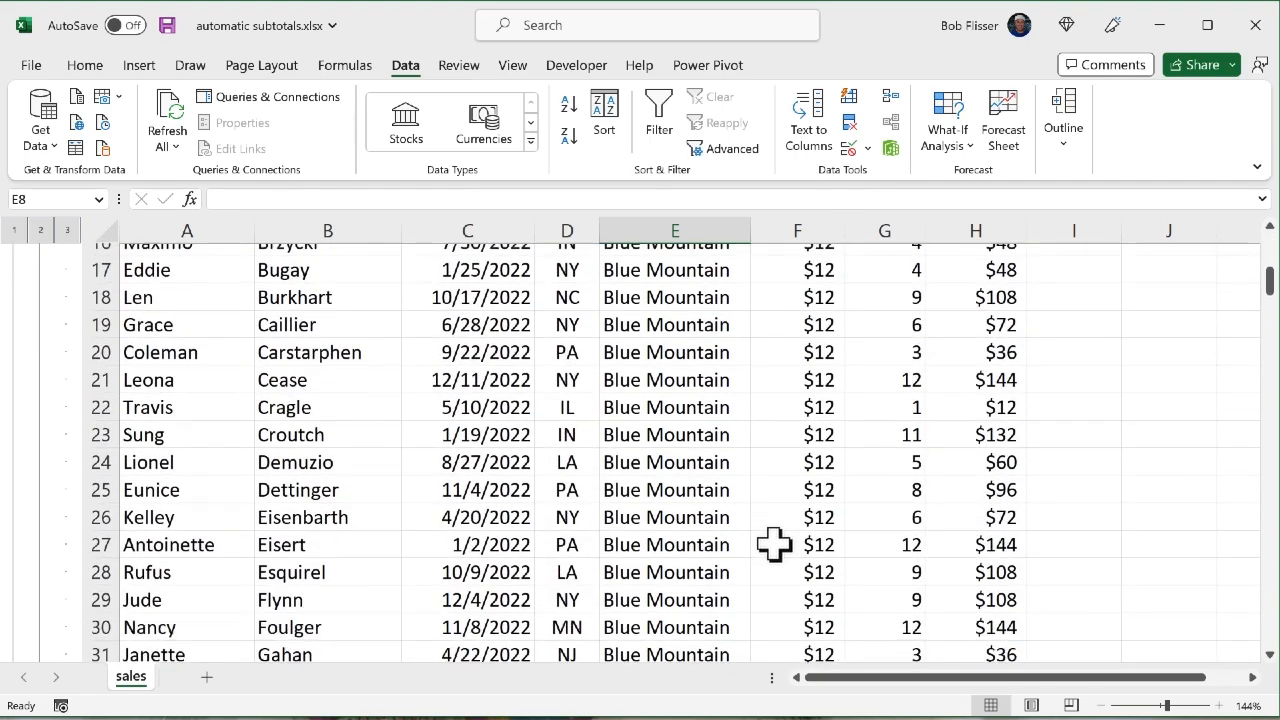
scroll(775, 543, down, 3)
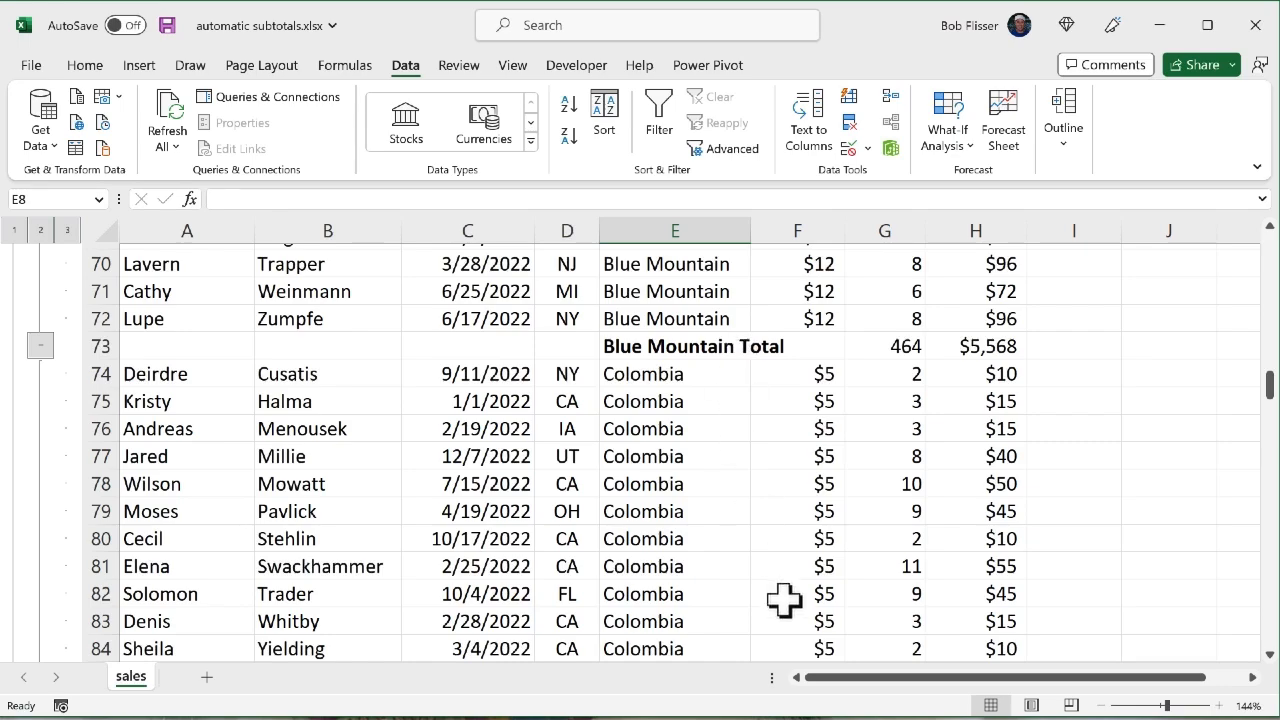
scroll(783, 597, down, 4)
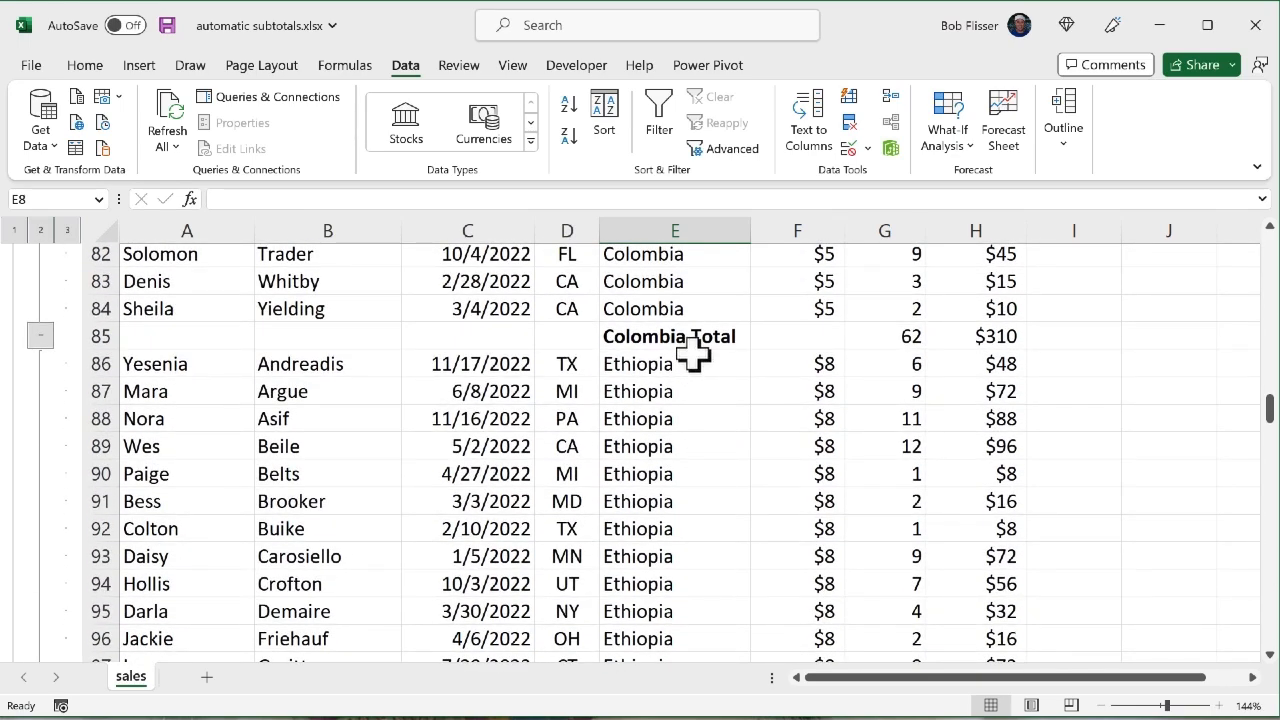
scroll(834, 466, down, 8)
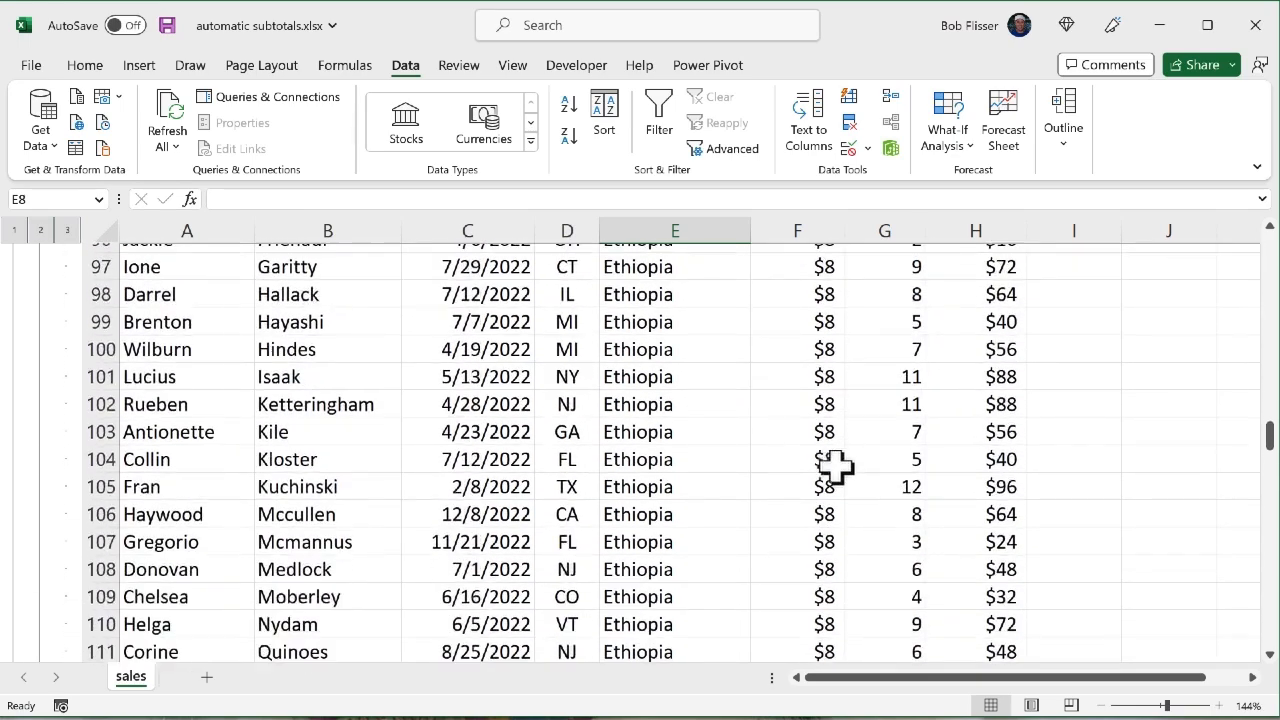
scroll(834, 466, down, 18)
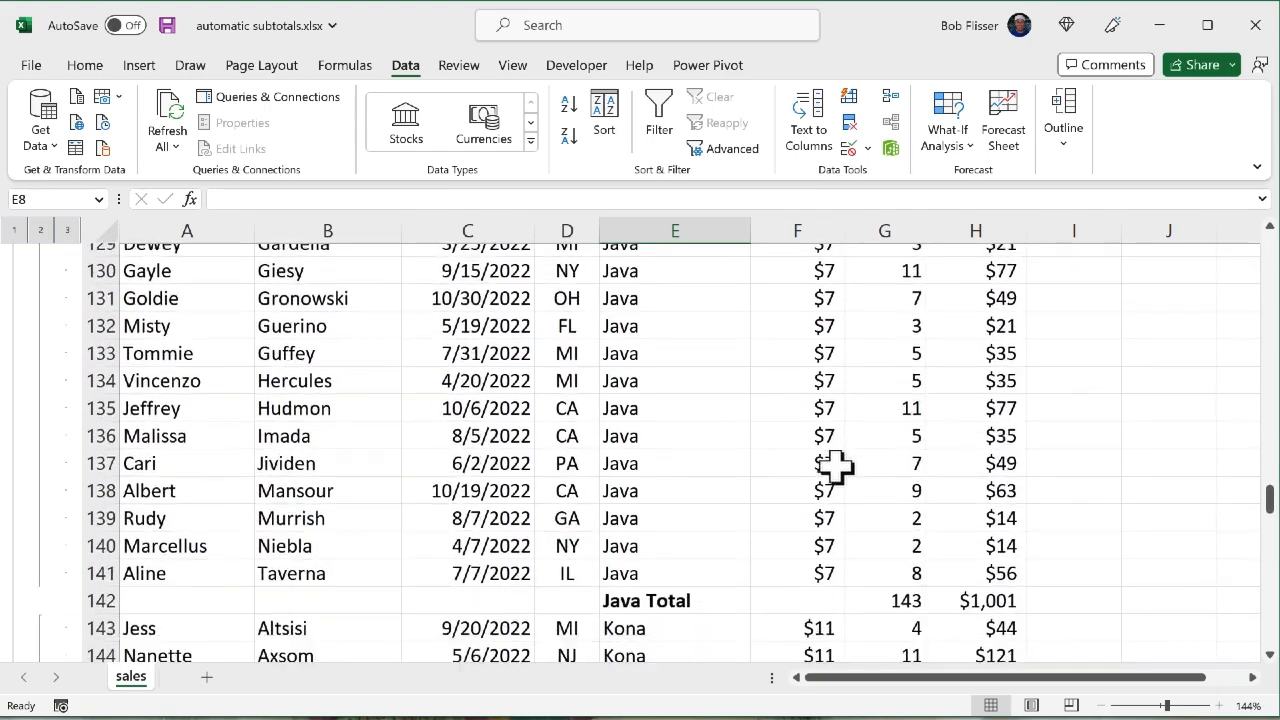
scroll(834, 466, down, 13)
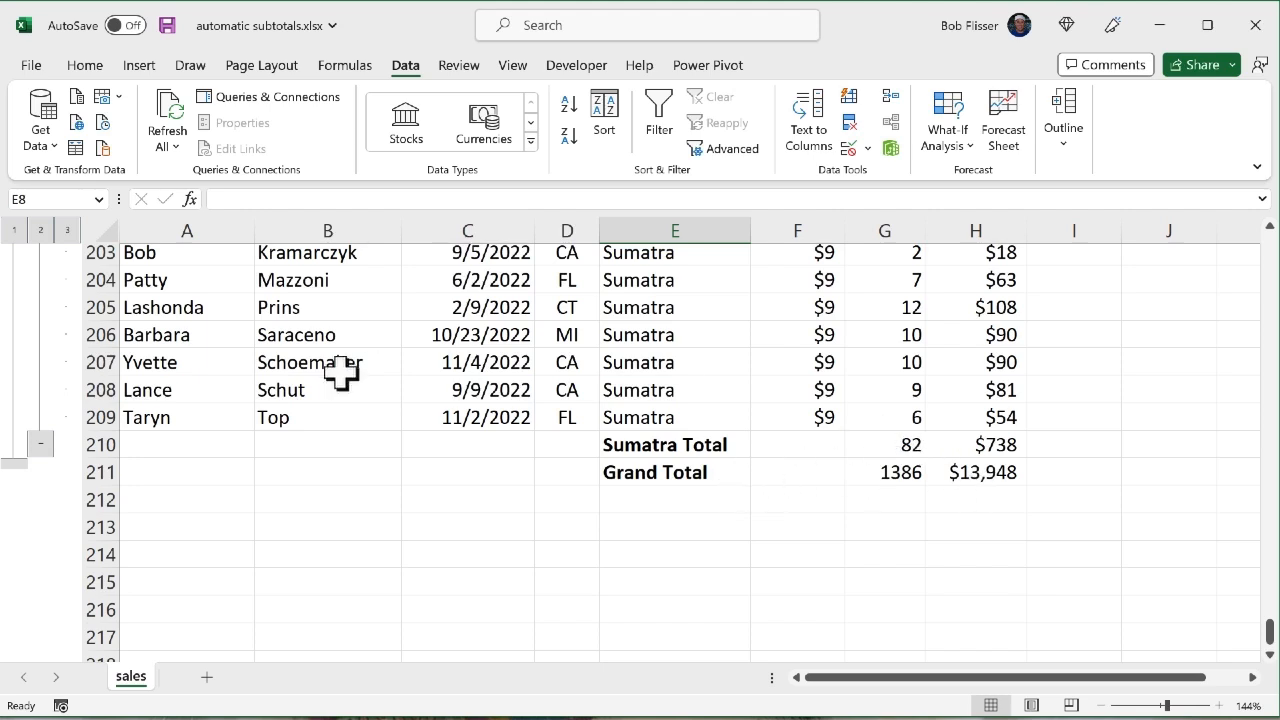
Step: Collapse the detail rows of the Sumatra and Java groups so each shows only its total
scroll(243, 430, up, 1)
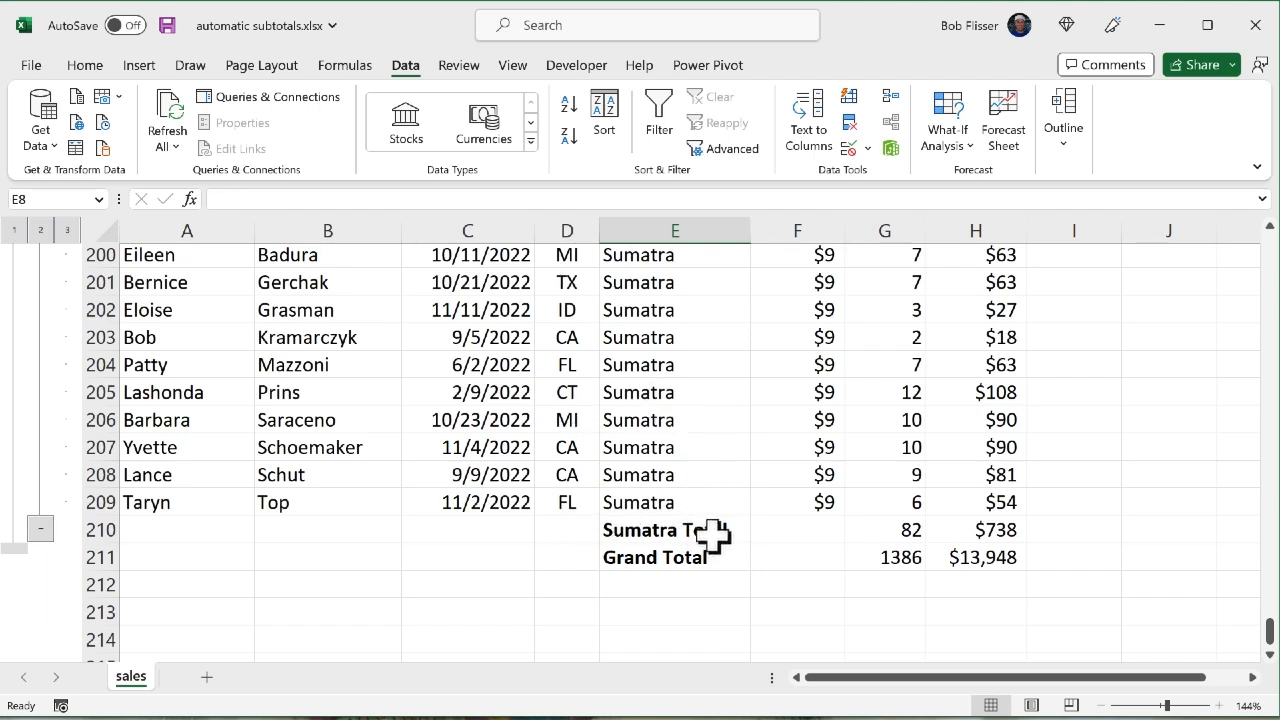
click(40, 529)
scroll(383, 408, up, 8)
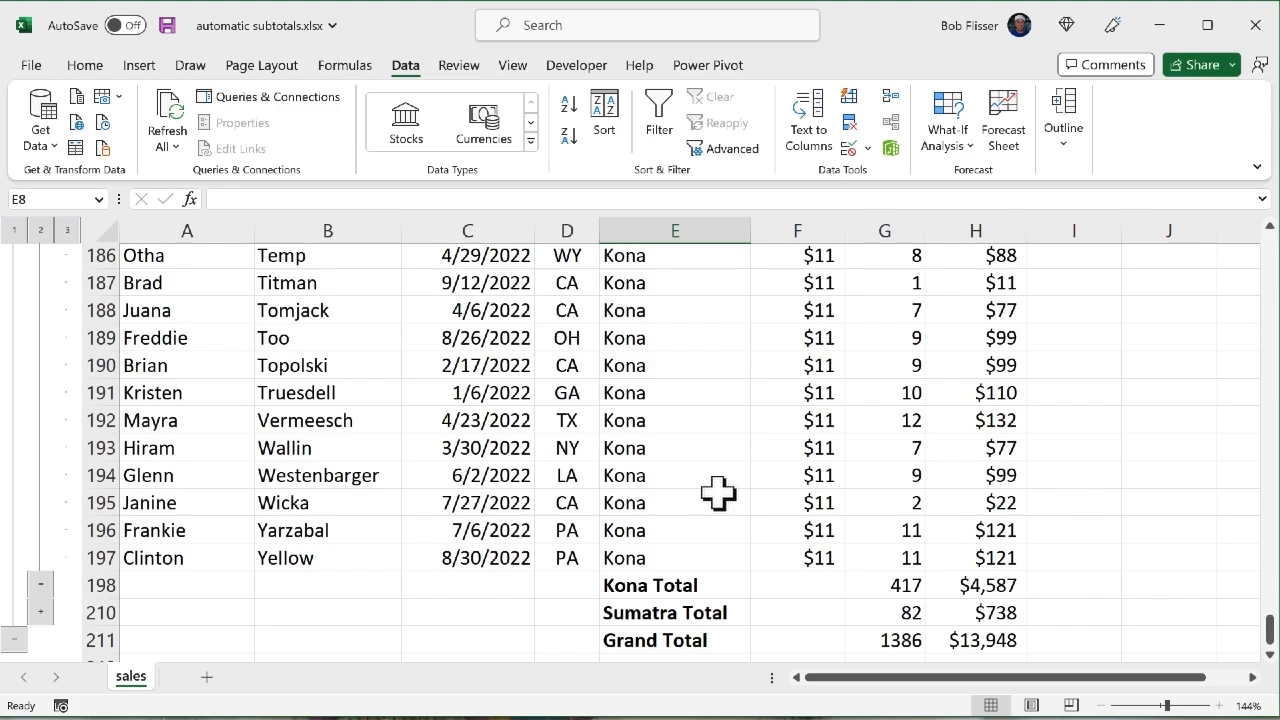
scroll(718, 492, up, 2)
scroll(718, 492, up, 19)
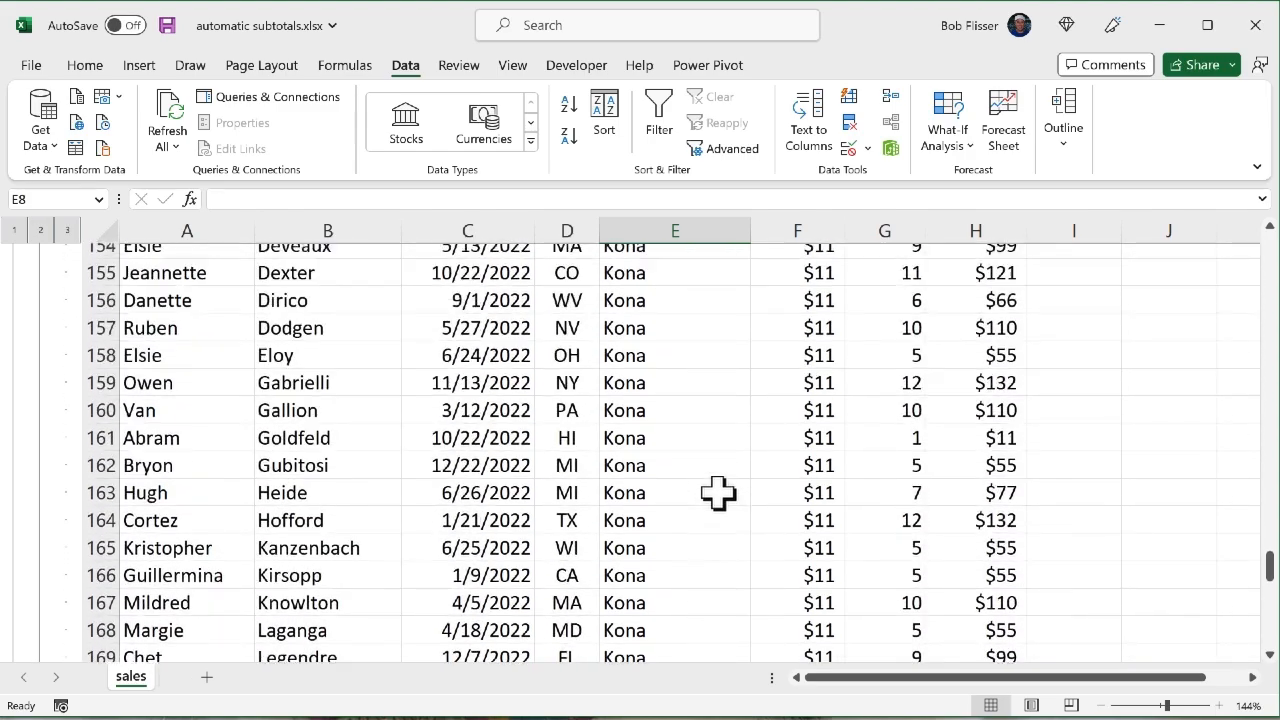
scroll(718, 492, down, 3)
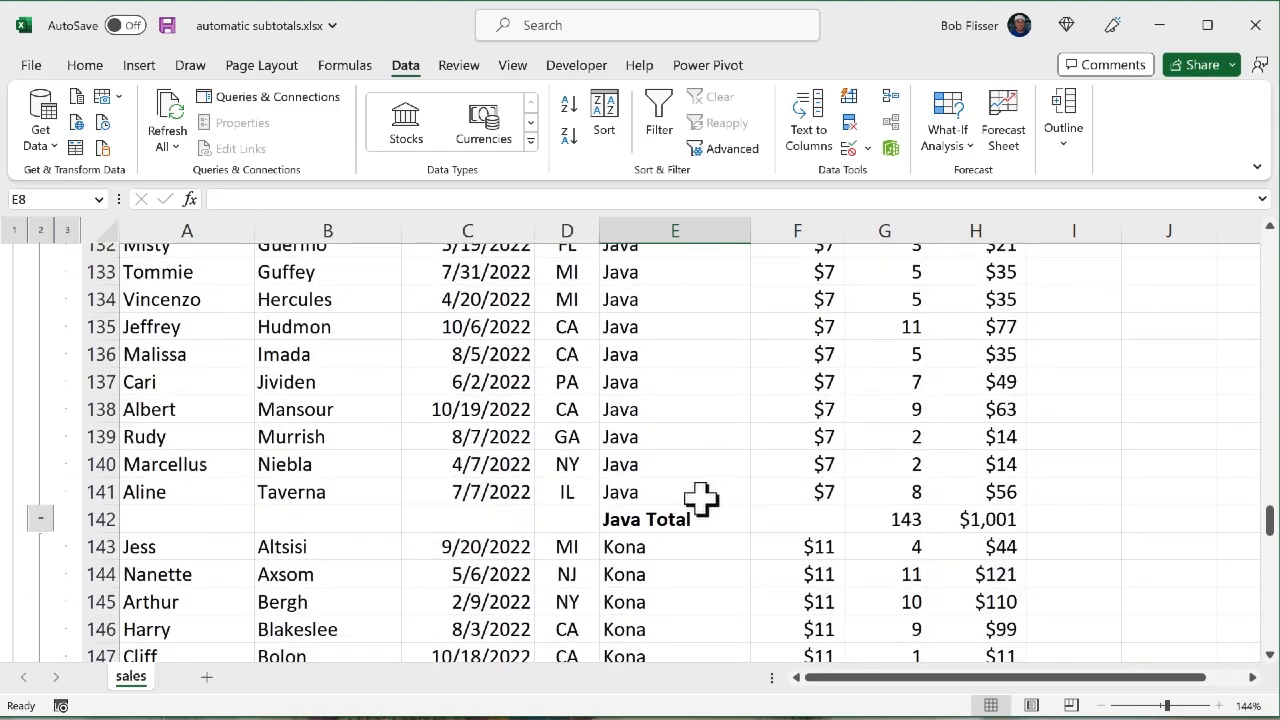
click(40, 519)
scroll(383, 452, up, 3)
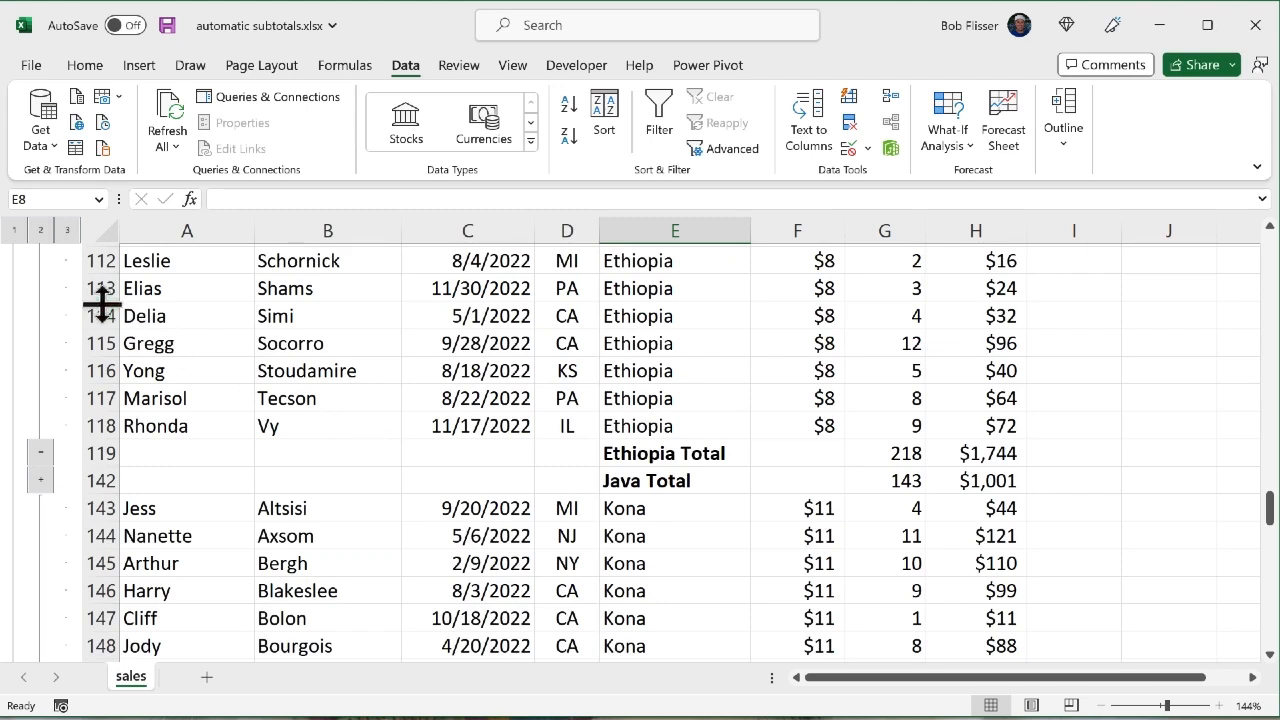
Step: Reduce the outline to the variety totals and grand total, then expand and re-collapse the Ethiopia group
click(40, 231)
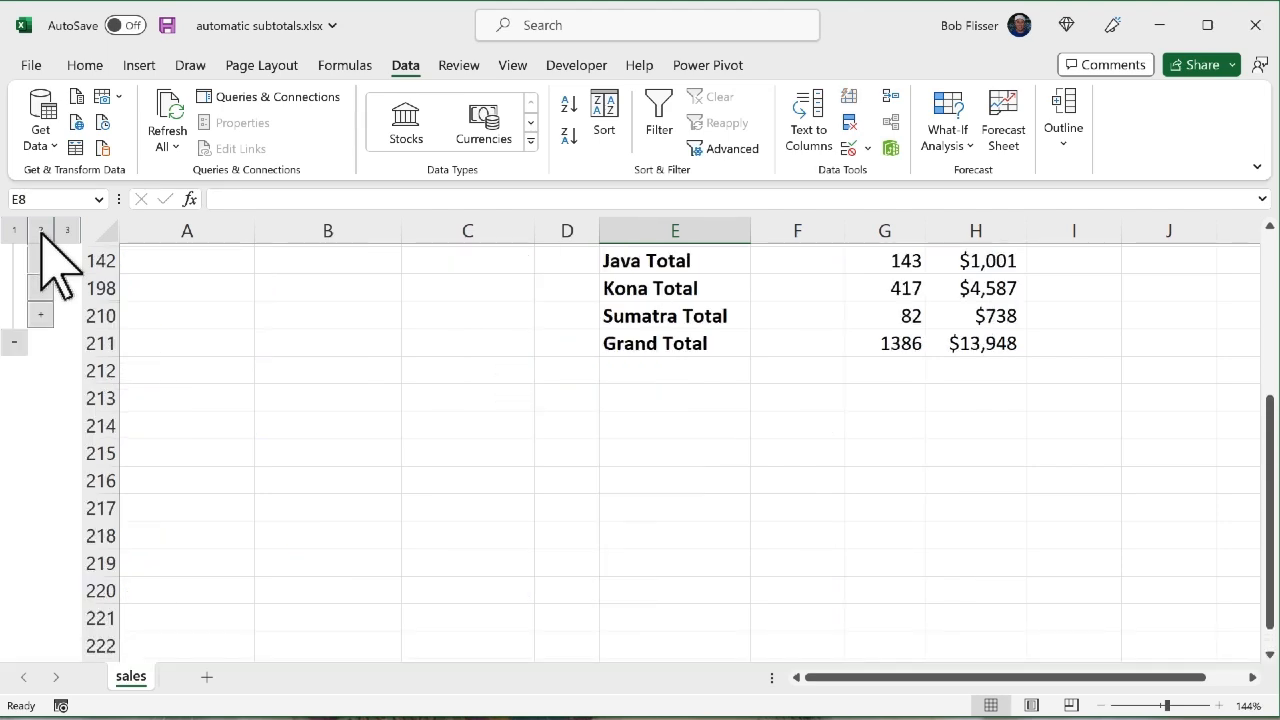
scroll(389, 401, up, 3)
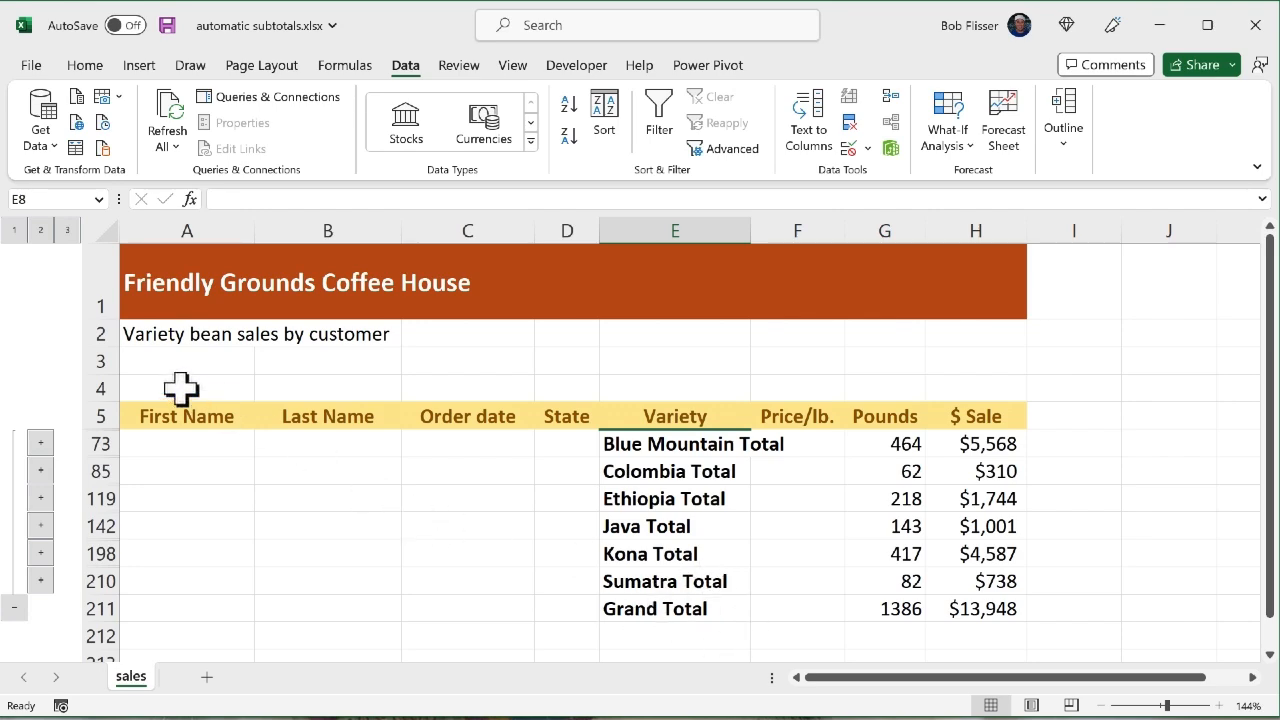
click(40, 498)
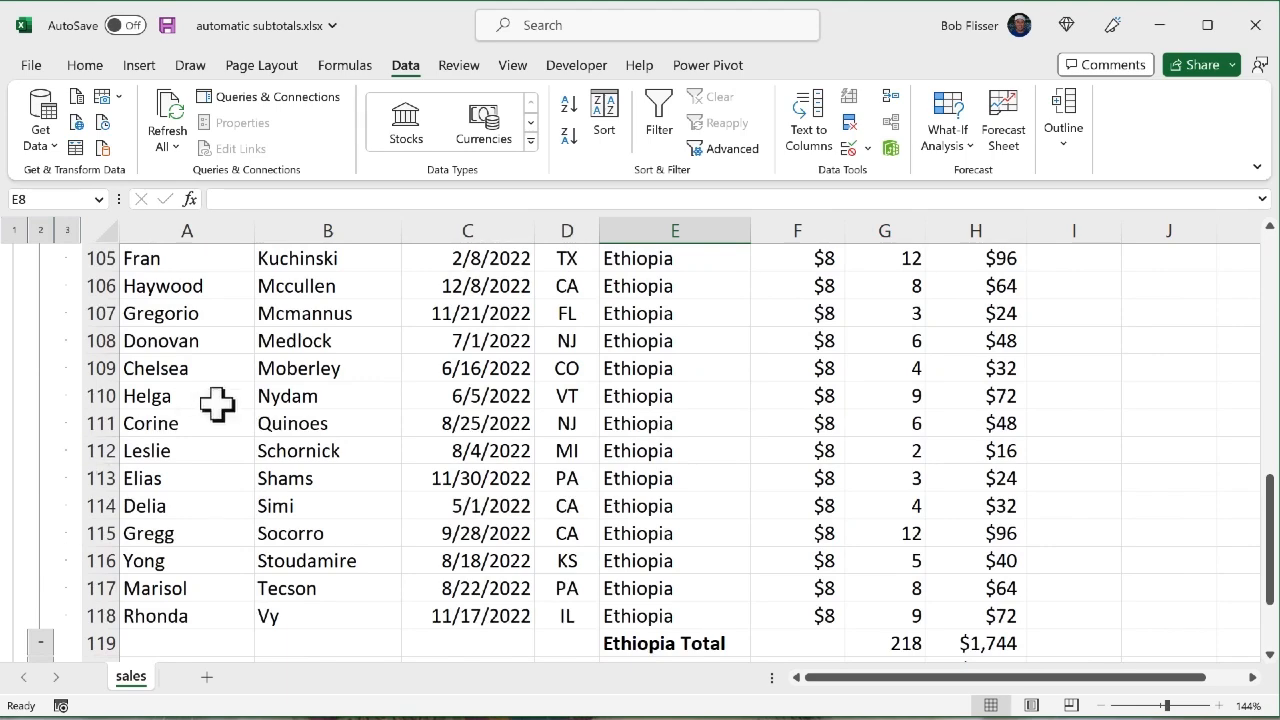
click(41, 643)
scroll(290, 443, up, 3)
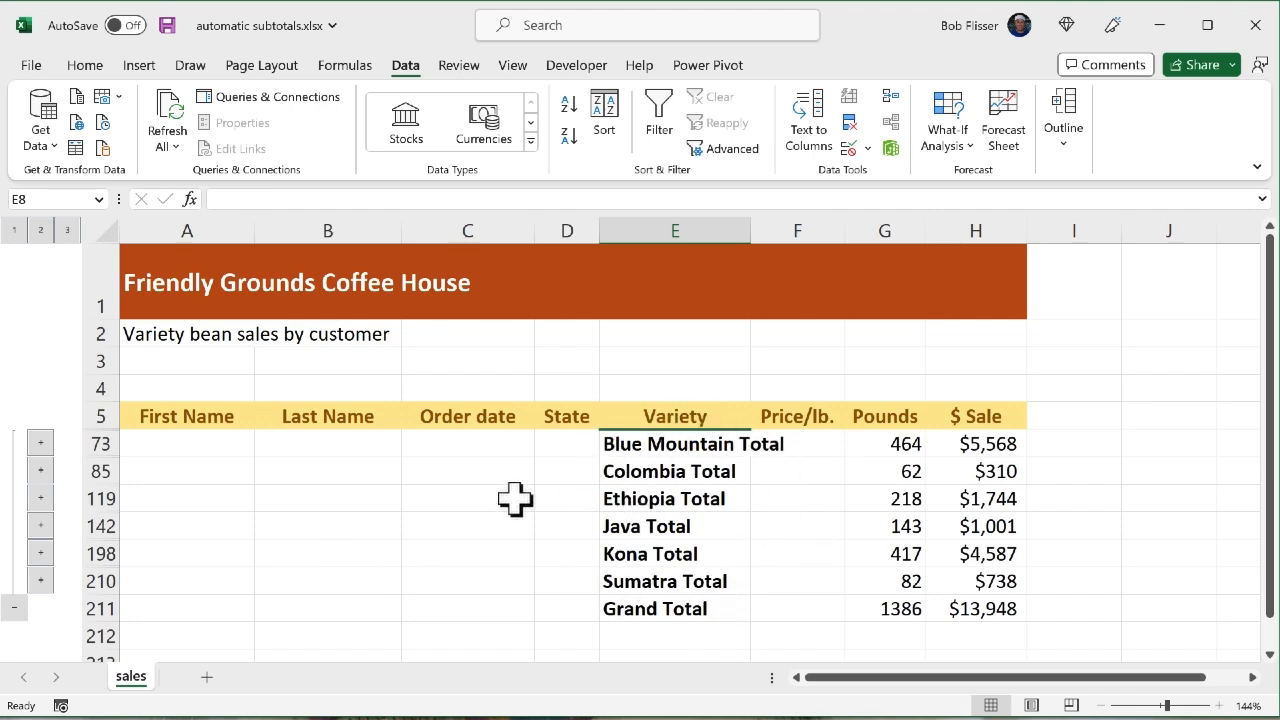
Step: Reduce the outline to the grand total only and restore all detail rows
click(12, 233)
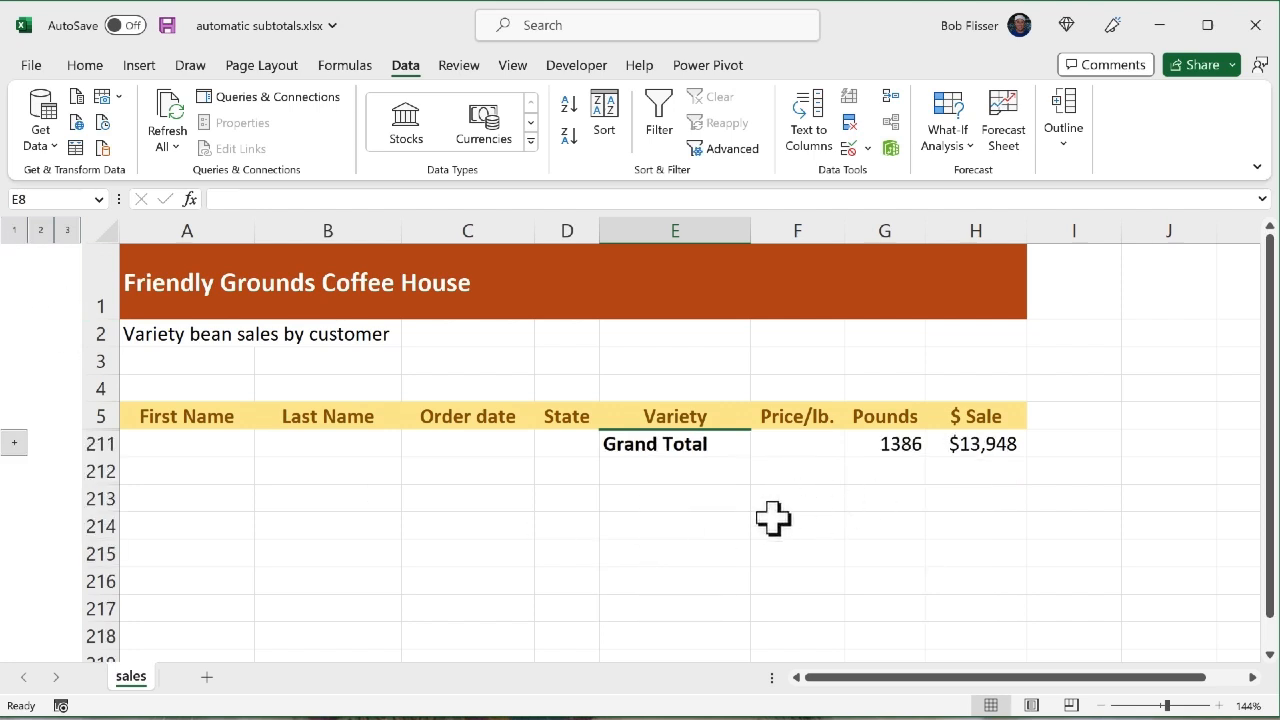
click(67, 230)
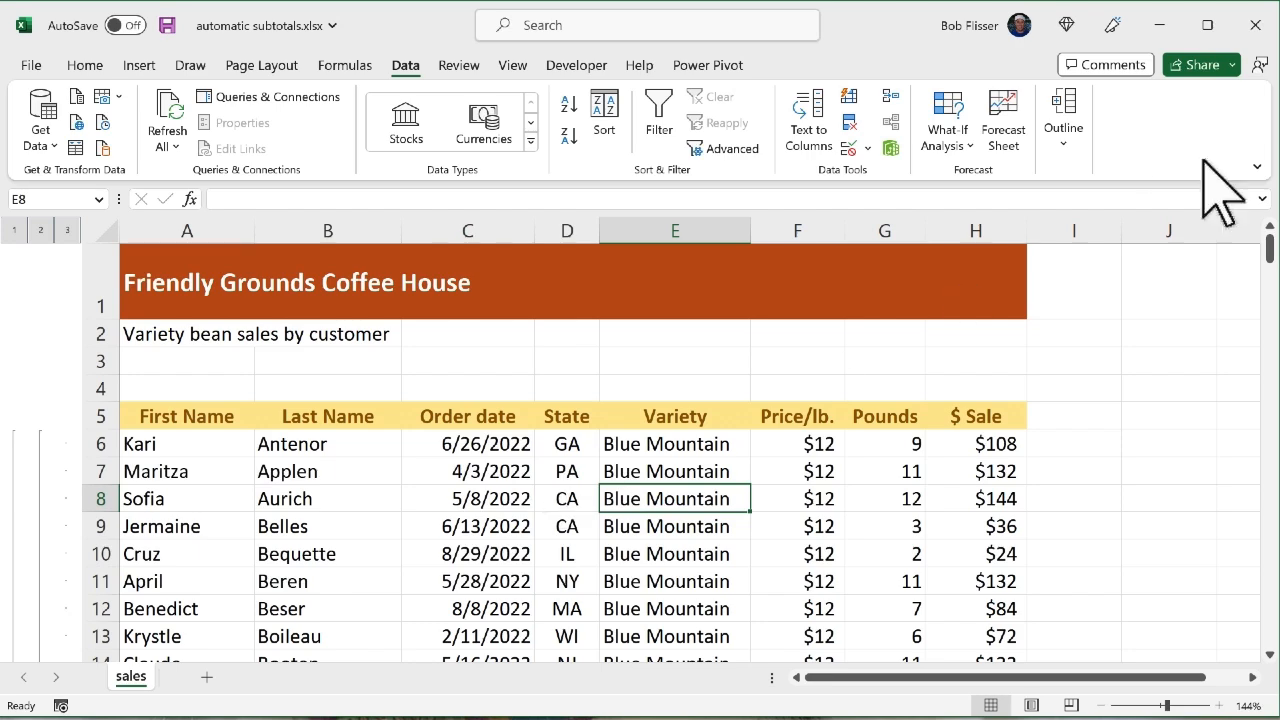
Step: Add Average subtotals for Pounds and $ Sale at each change in Variety, keeping the current subtotals instead of replacing them
click(1063, 132)
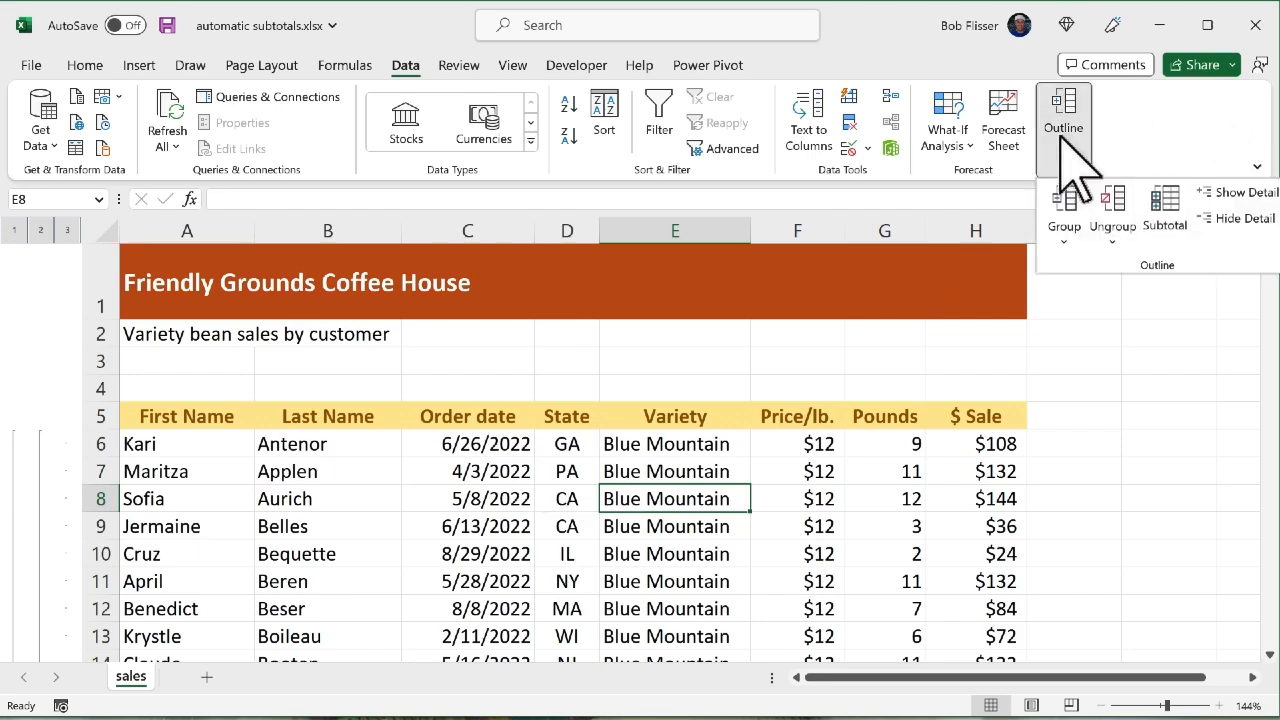
click(1168, 222)
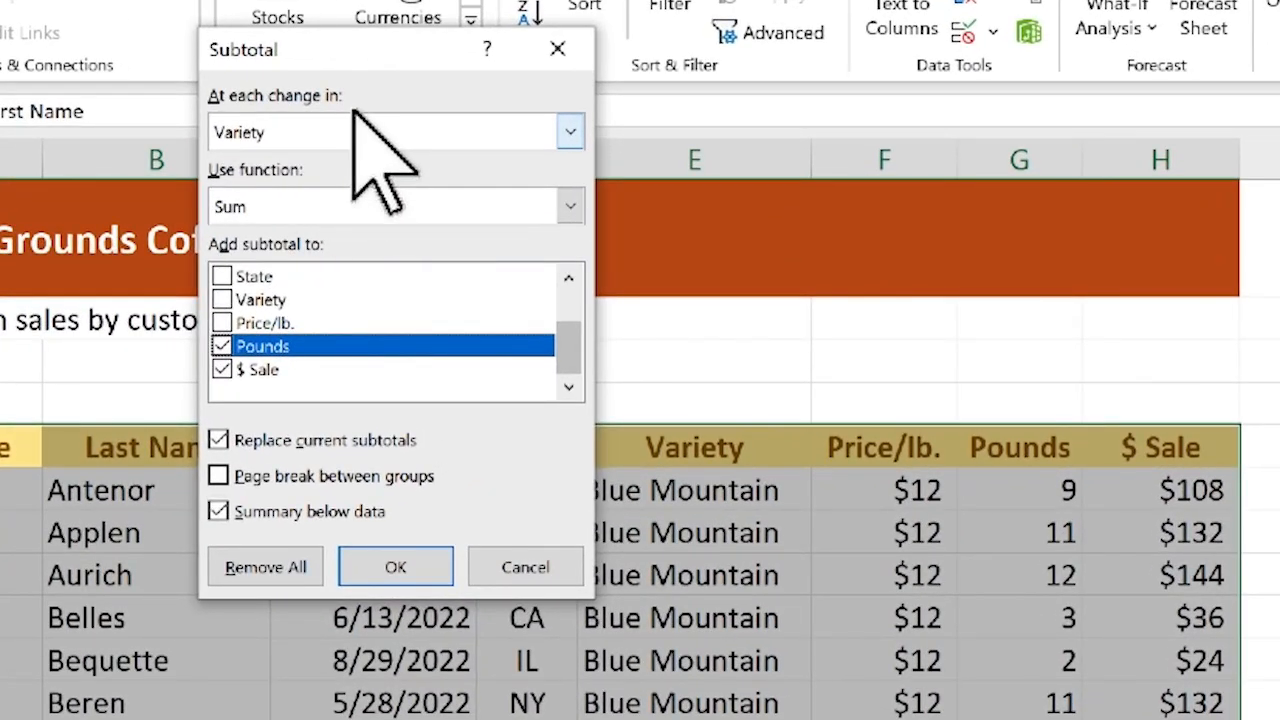
click(367, 208)
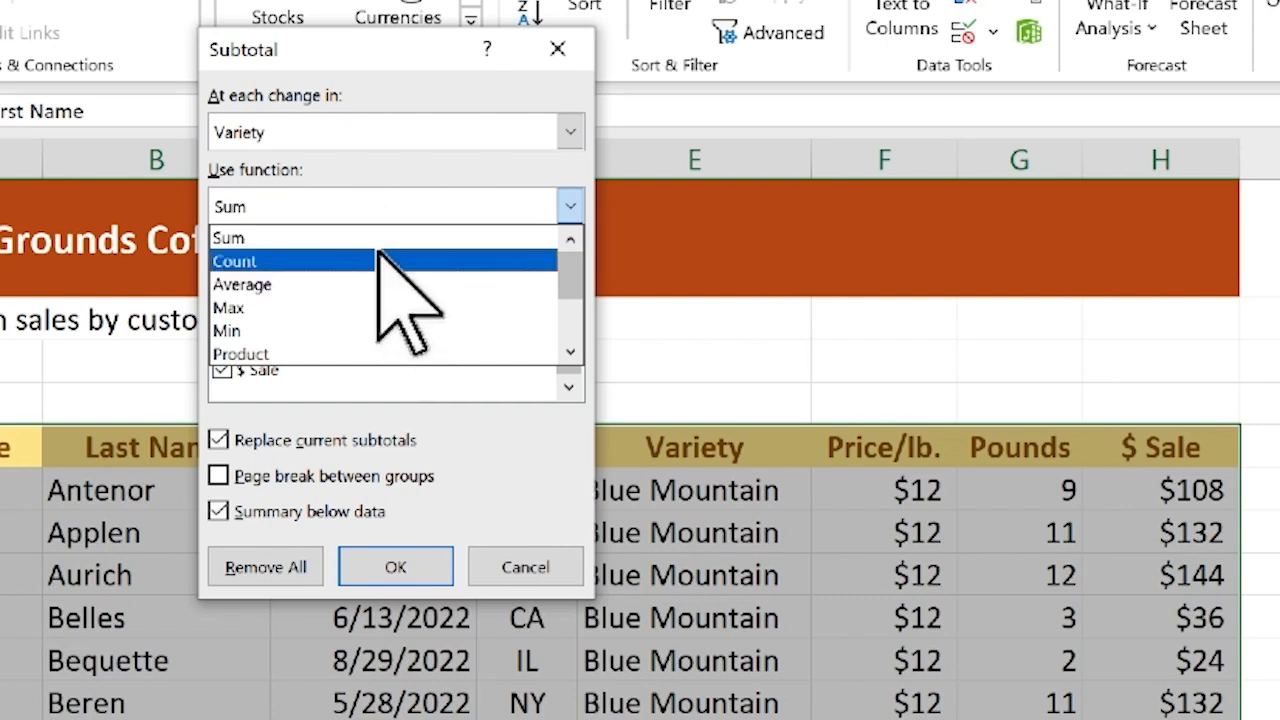
click(304, 288)
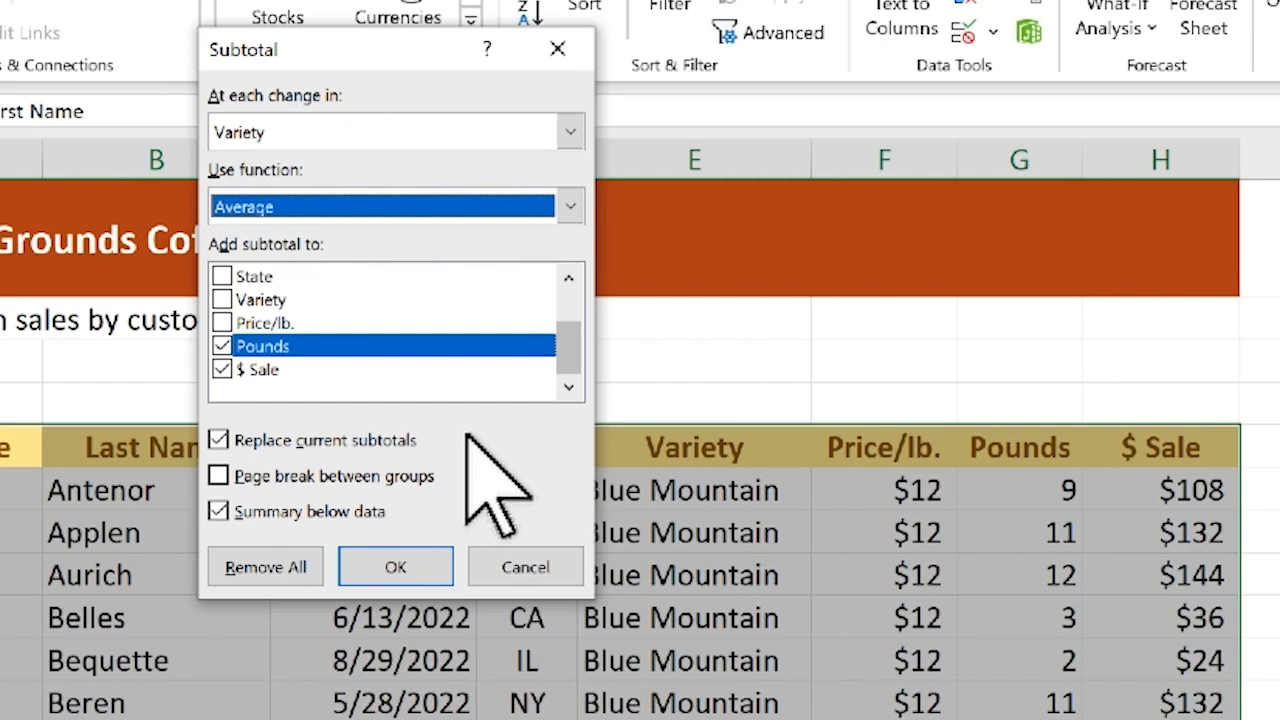
click(219, 440)
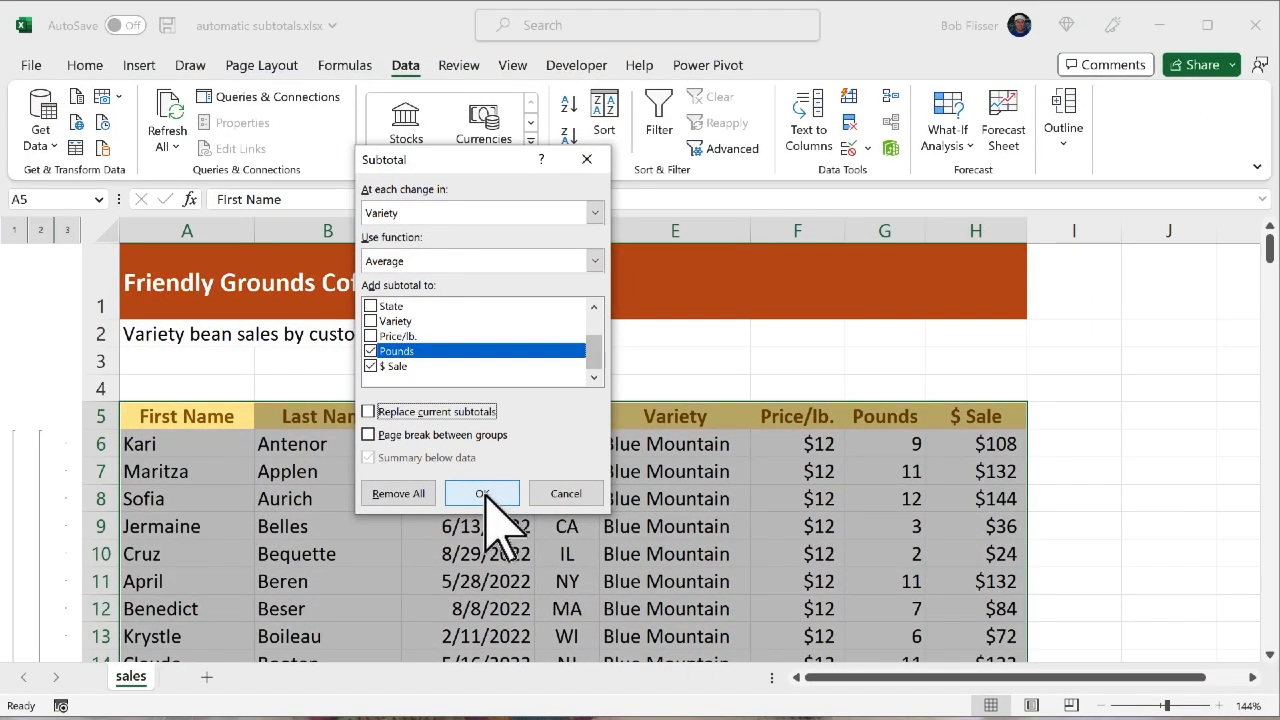
click(405, 569)
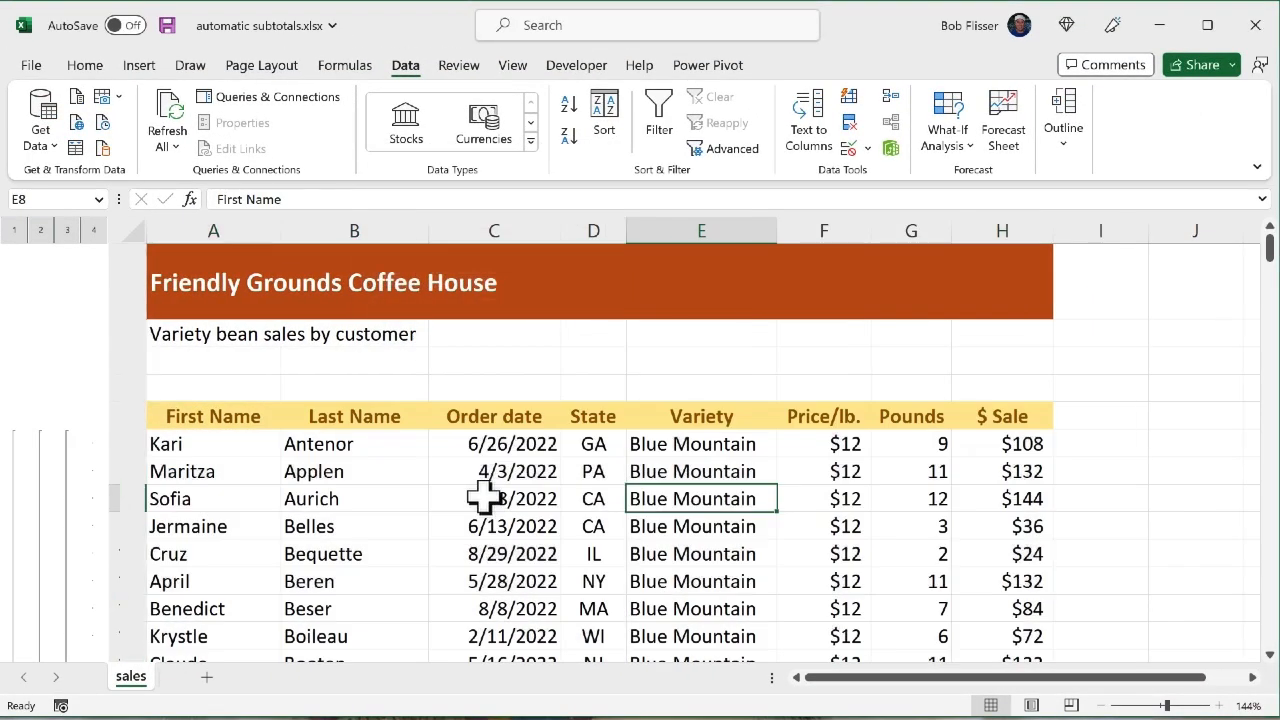
Step: Collapse the detail rows above the Colombia Average row and expand them again
scroll(483, 495, down, 10)
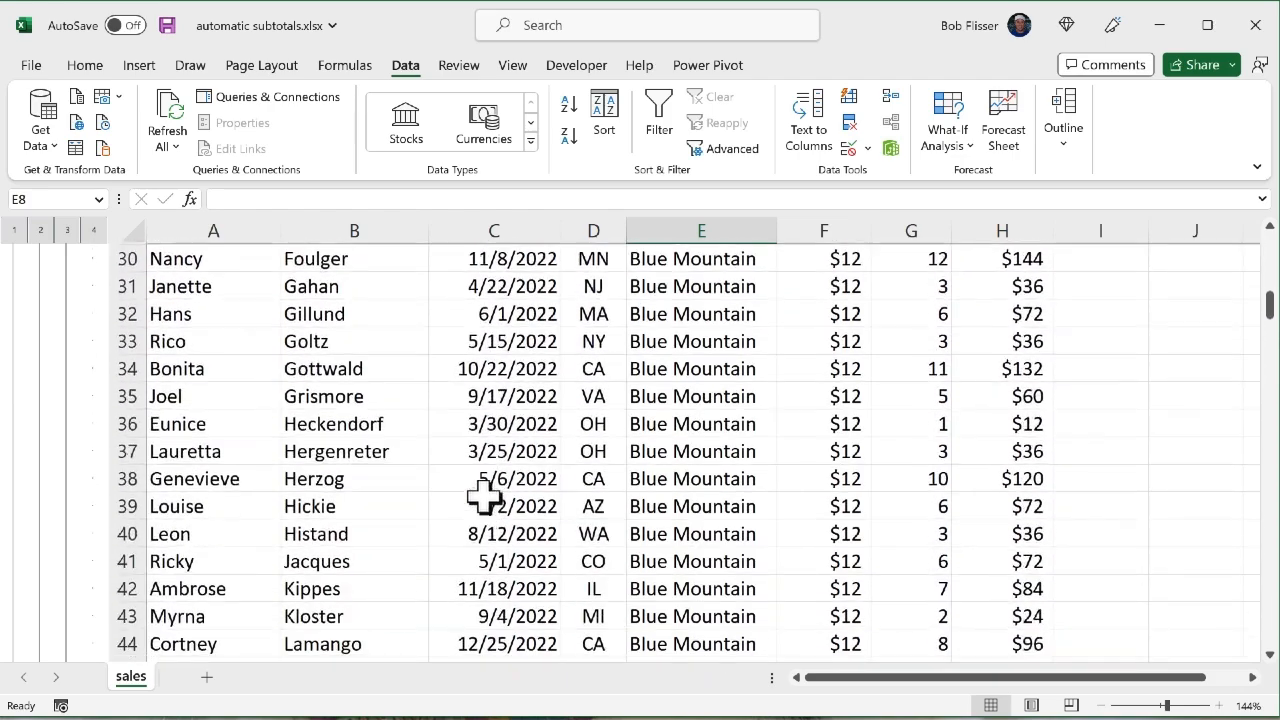
scroll(483, 495, down, 13)
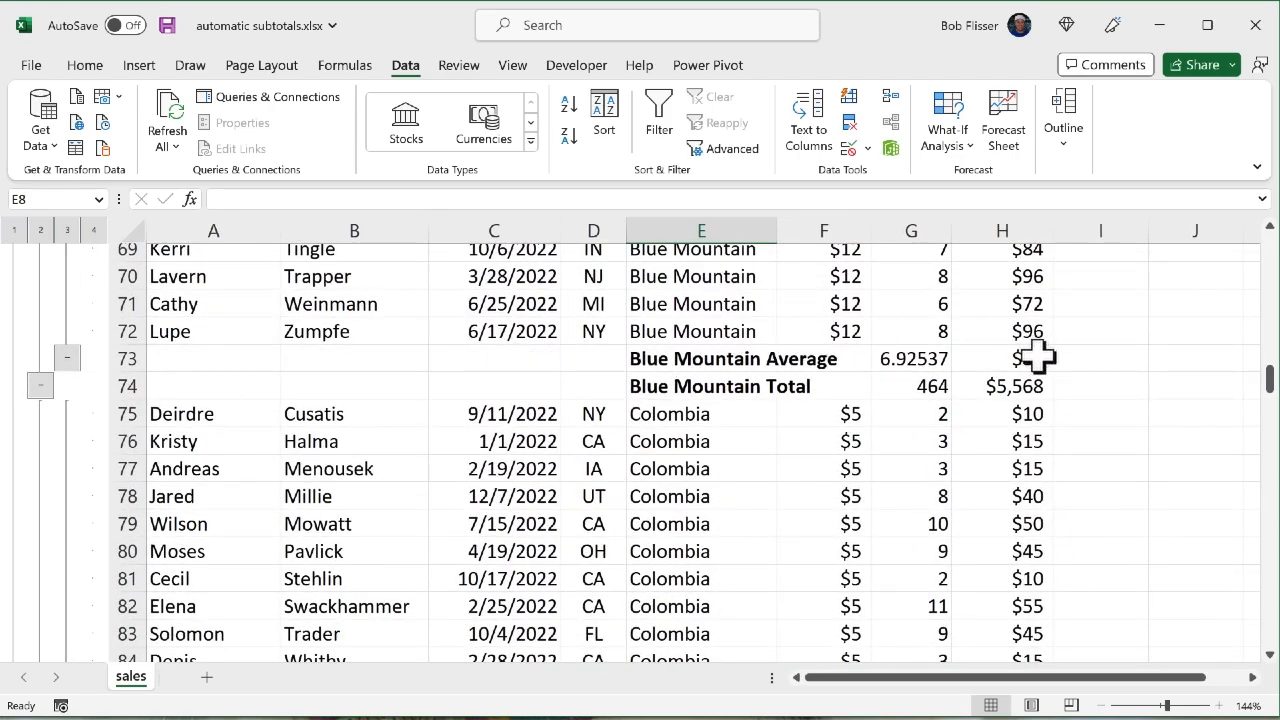
scroll(792, 503, down, 2)
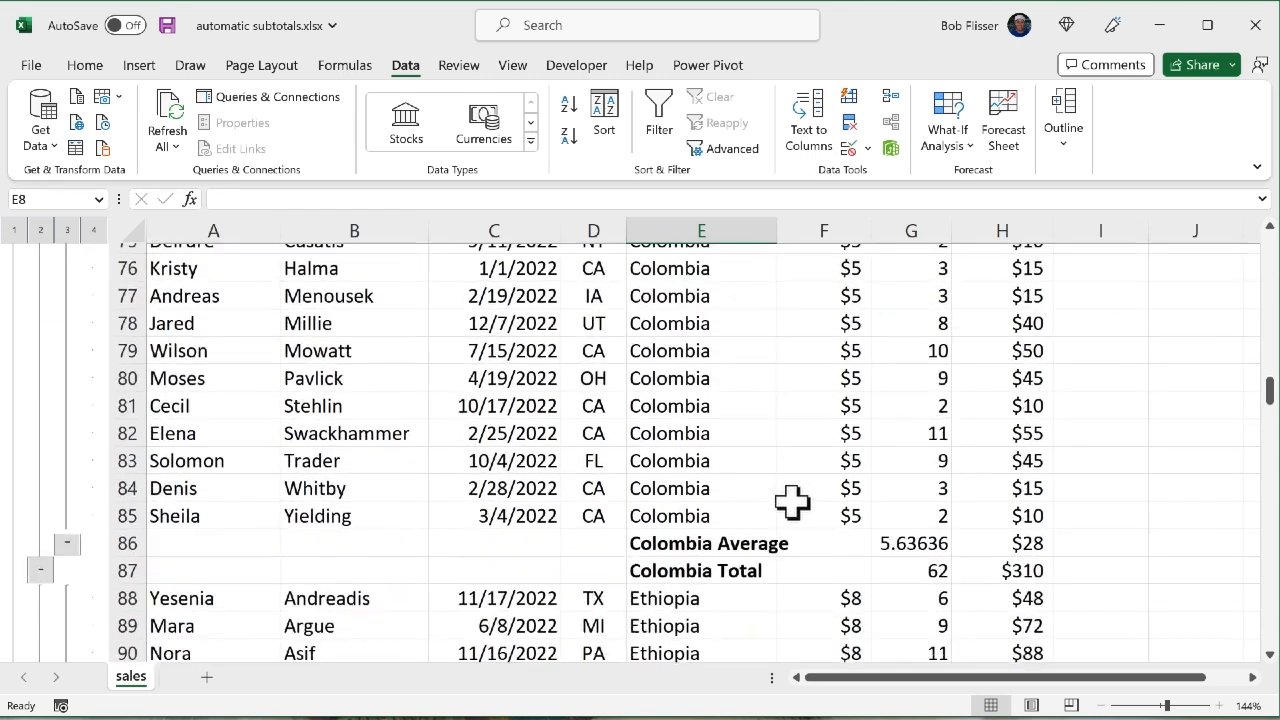
scroll(792, 503, down, 2)
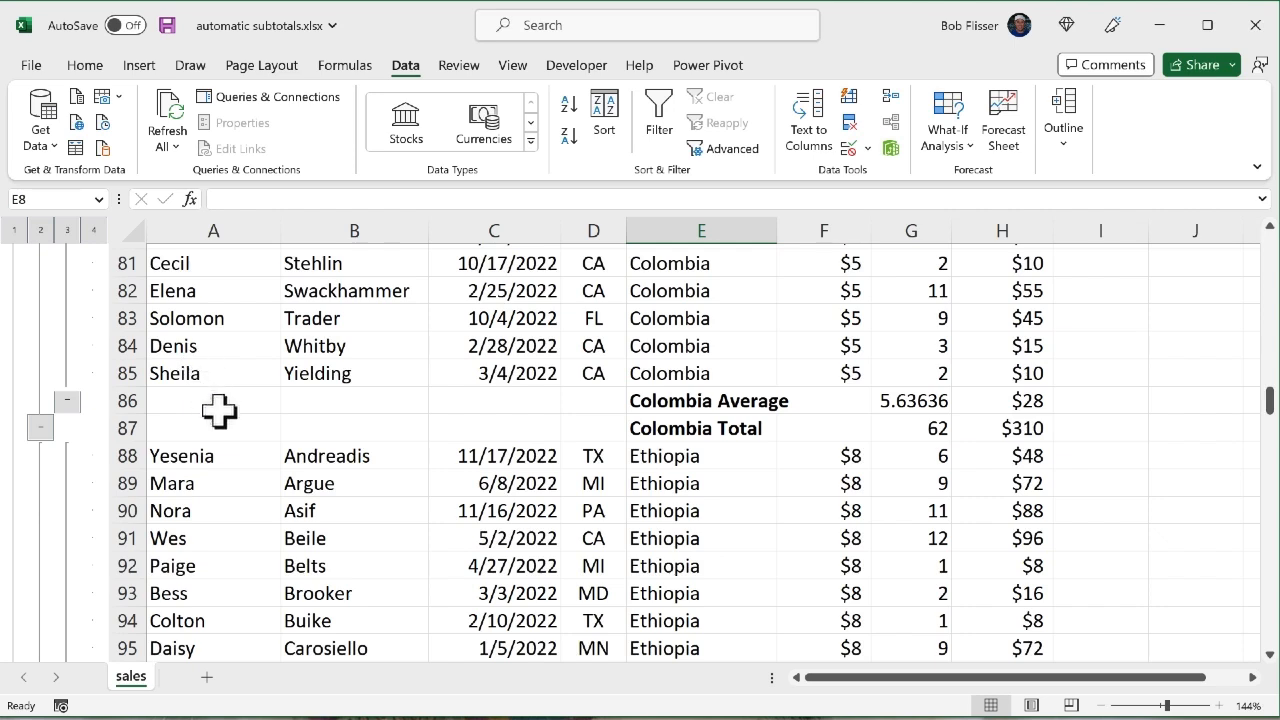
click(66, 402)
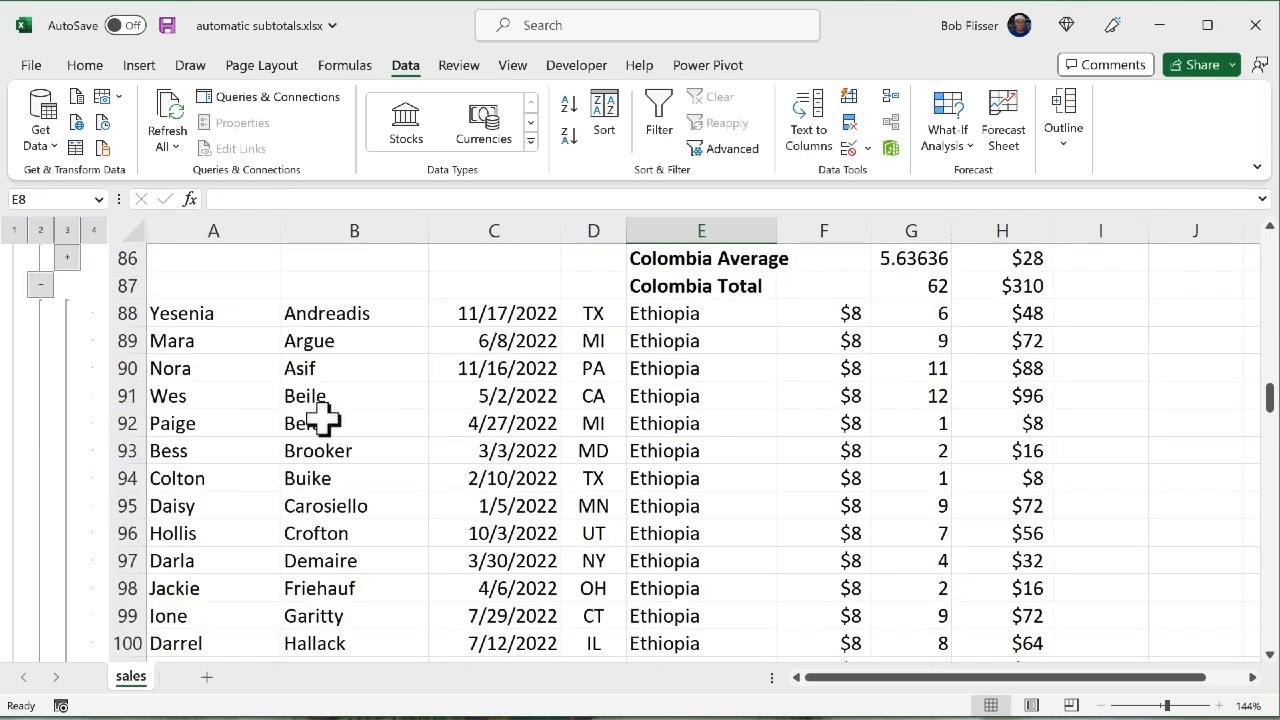
scroll(322, 420, up, 3)
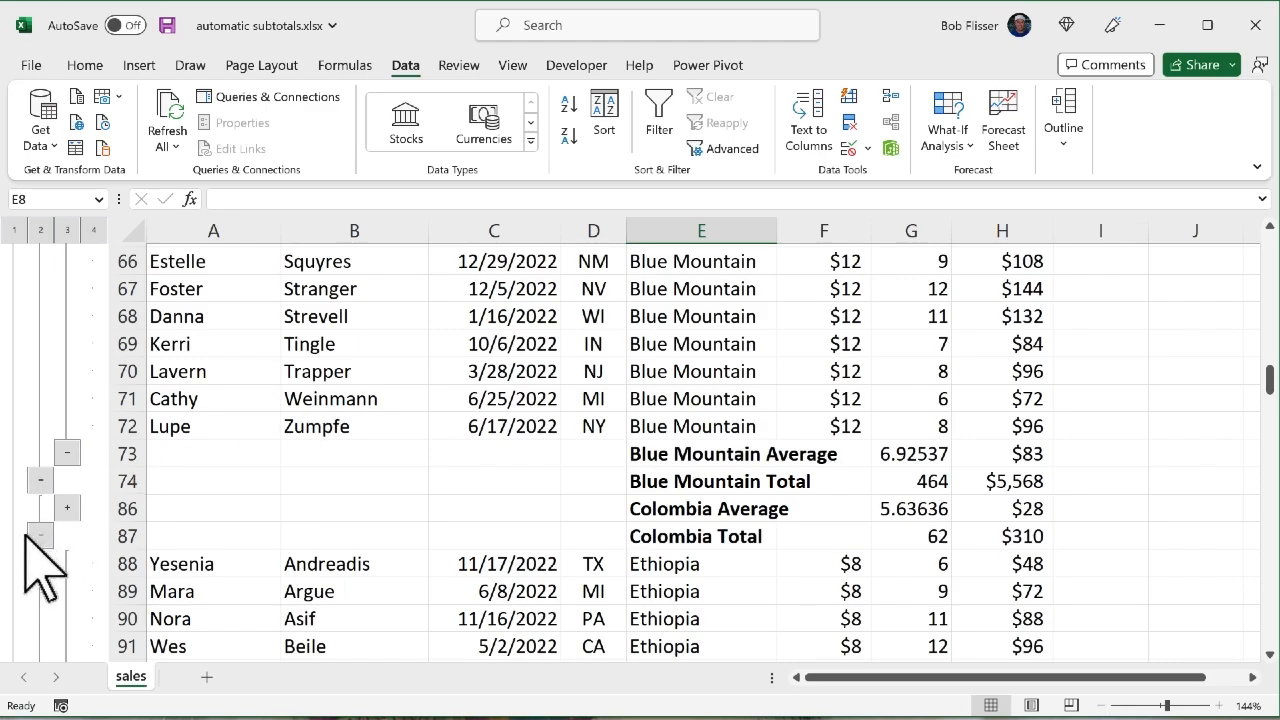
click(66, 508)
Step: Reduce the outline to the average and total rows of every variety and the grand average and total
scroll(371, 483, down, 20)
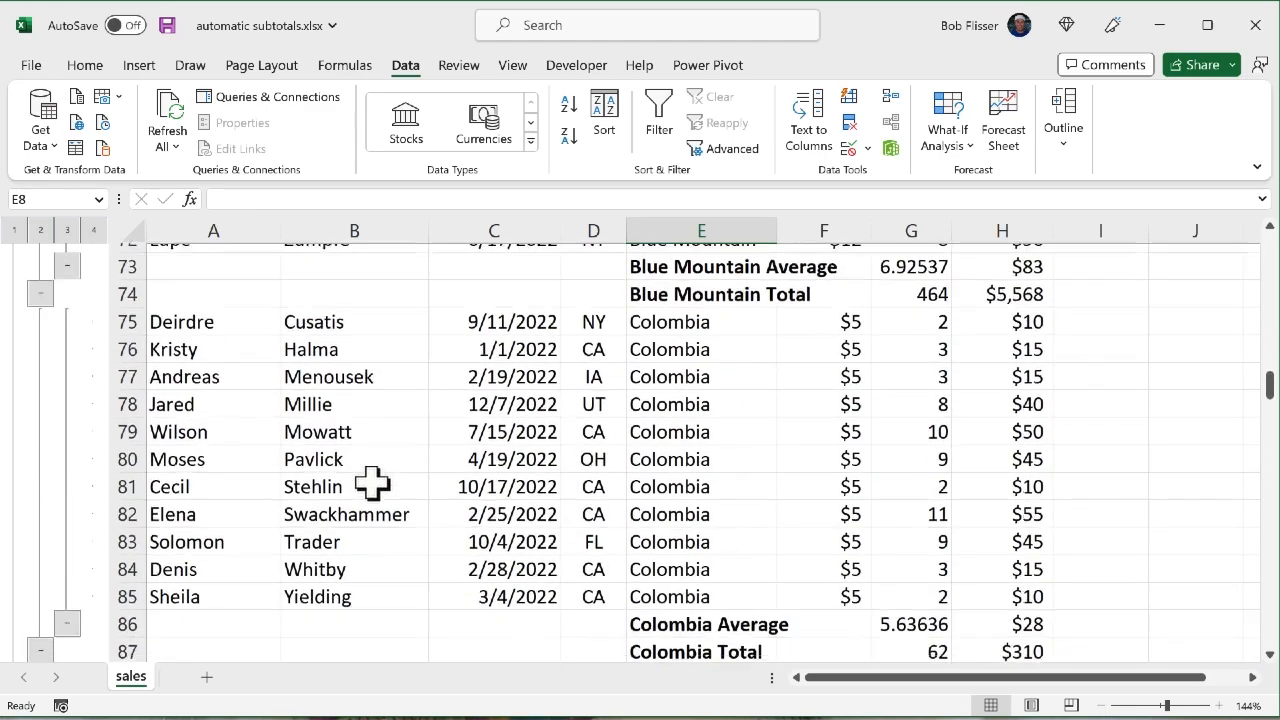
scroll(371, 483, up, 15)
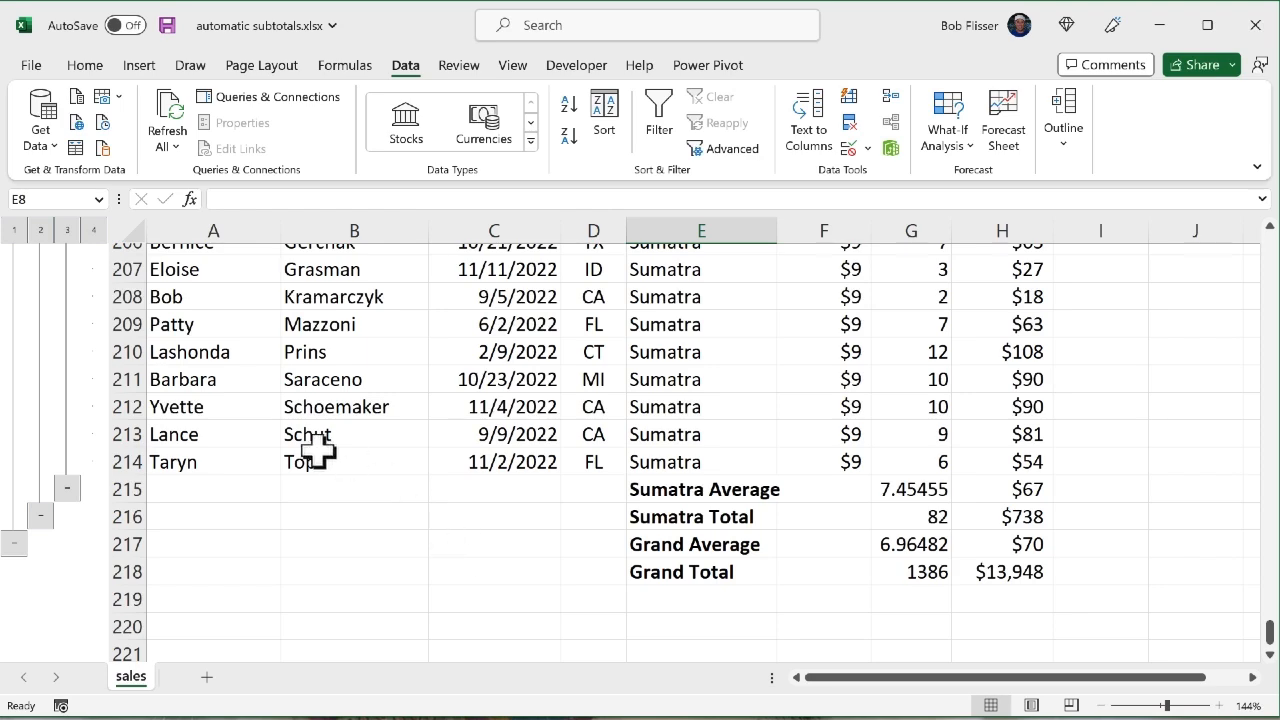
click(66, 231)
scroll(355, 407, up, 5)
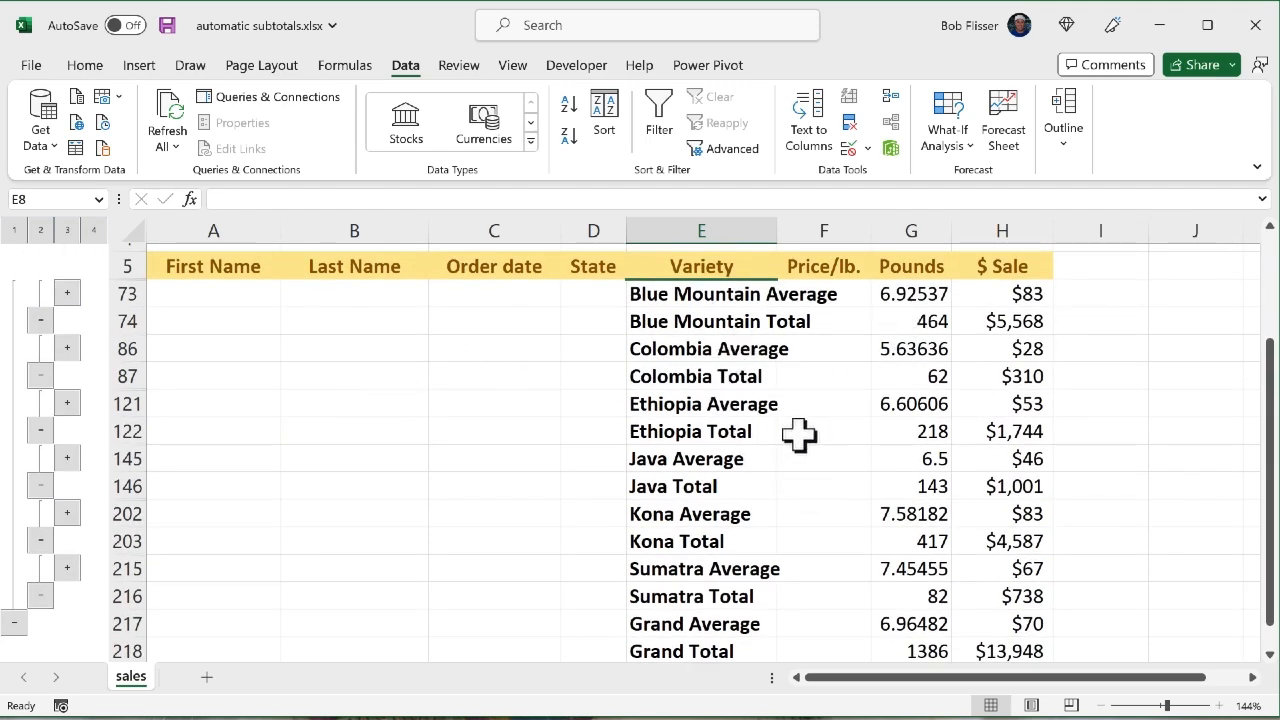
scroll(763, 514, down, 1)
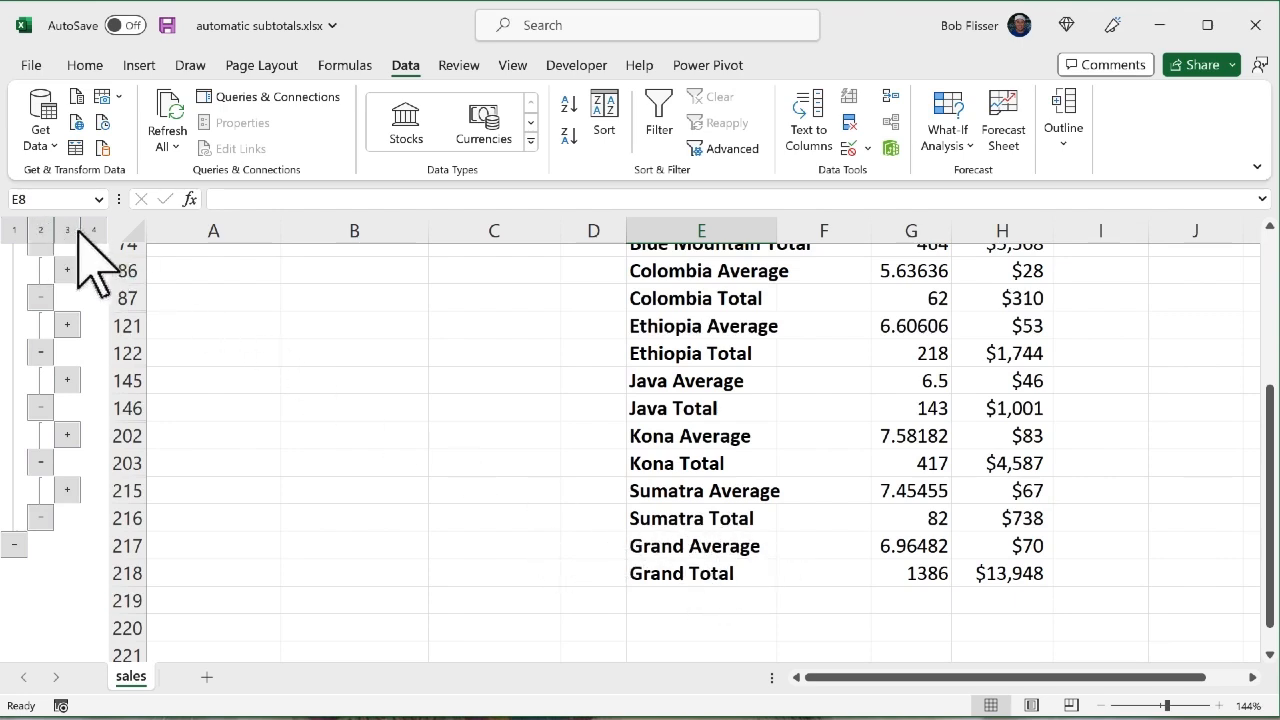
Step: Narrow the outline to the variety totals and on to the grand rows only, and restore all detail rows
click(40, 230)
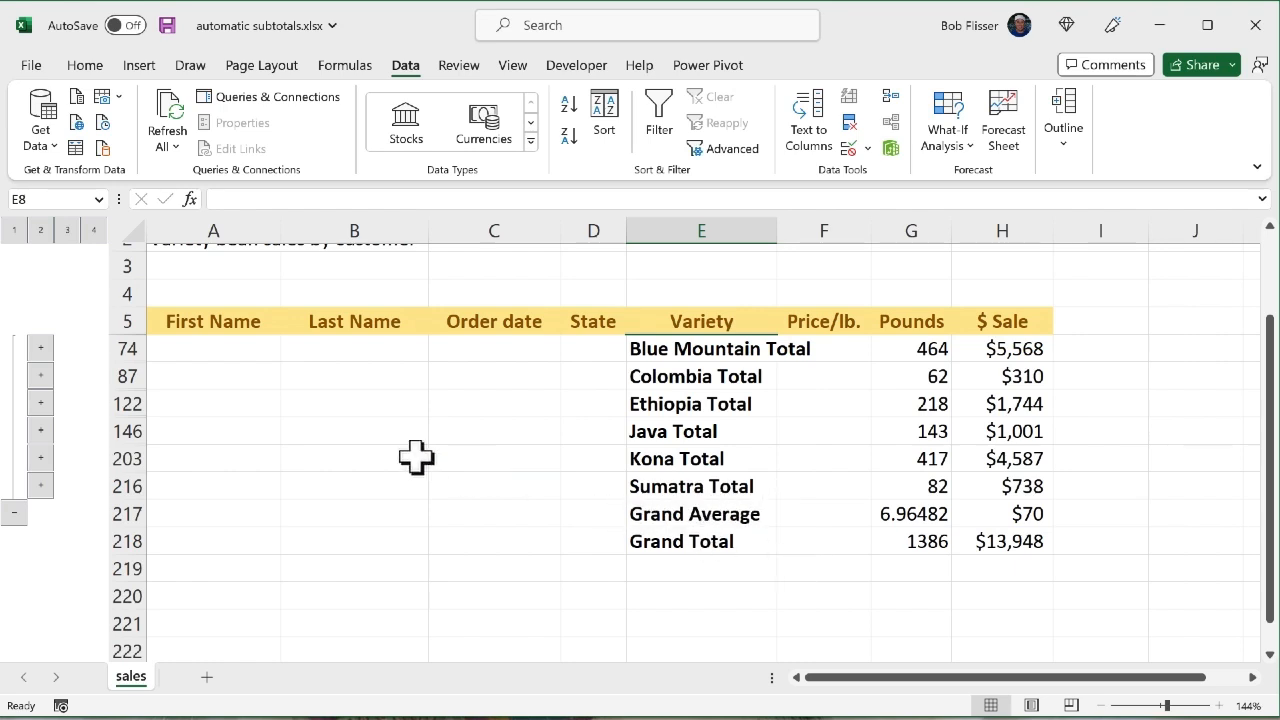
click(14, 231)
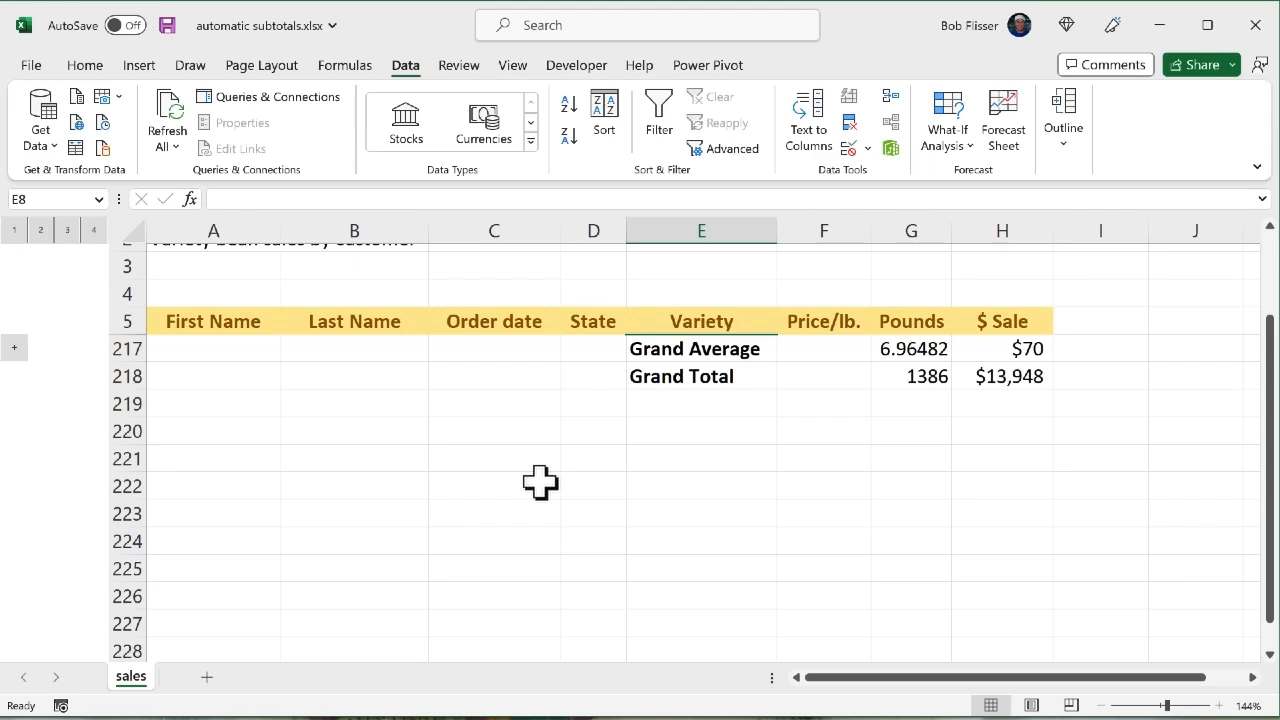
click(95, 230)
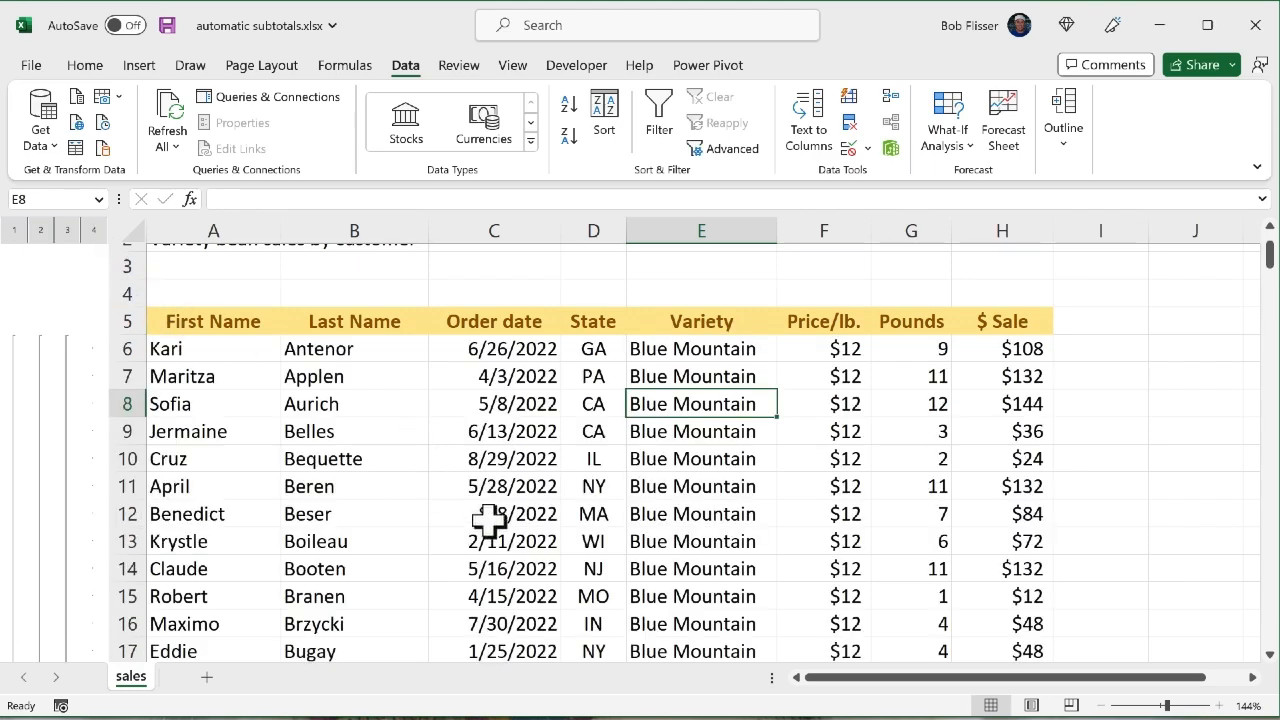
Step: Remove all automatic subtotals from the coffee sales list
scroll(489, 519, down, 15)
scroll(489, 519, down, 8)
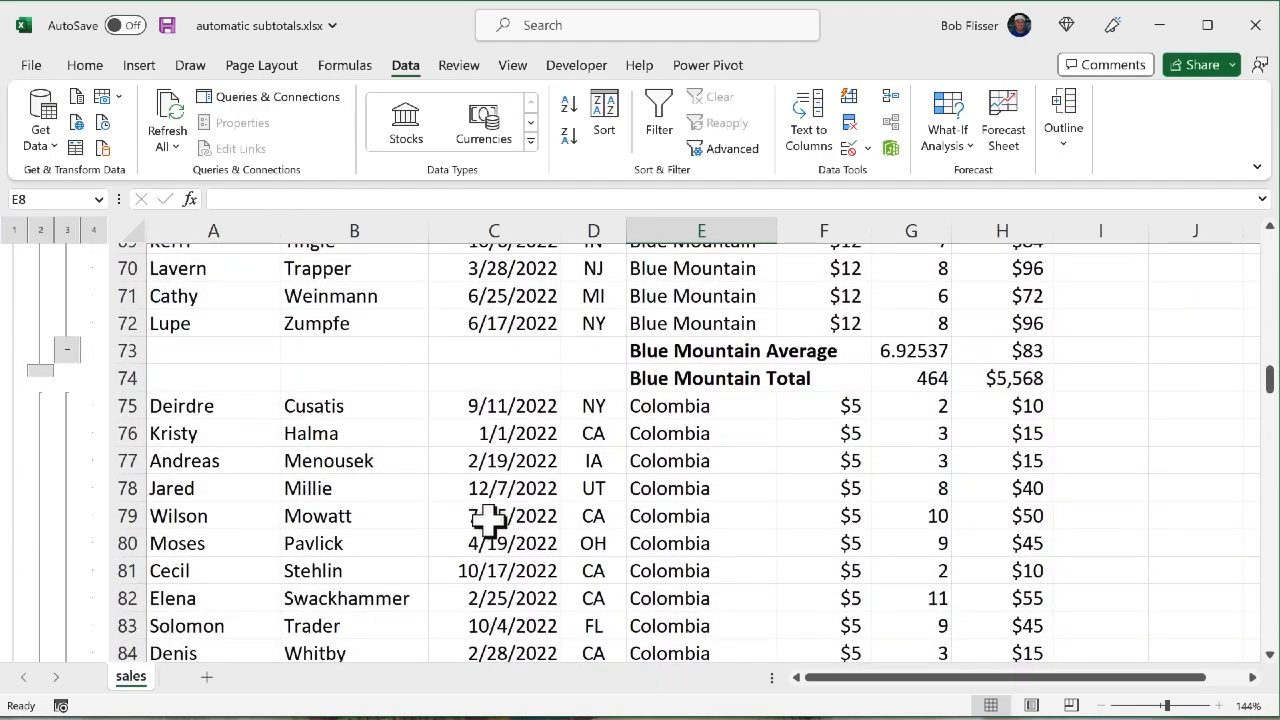
scroll(489, 519, up, 20)
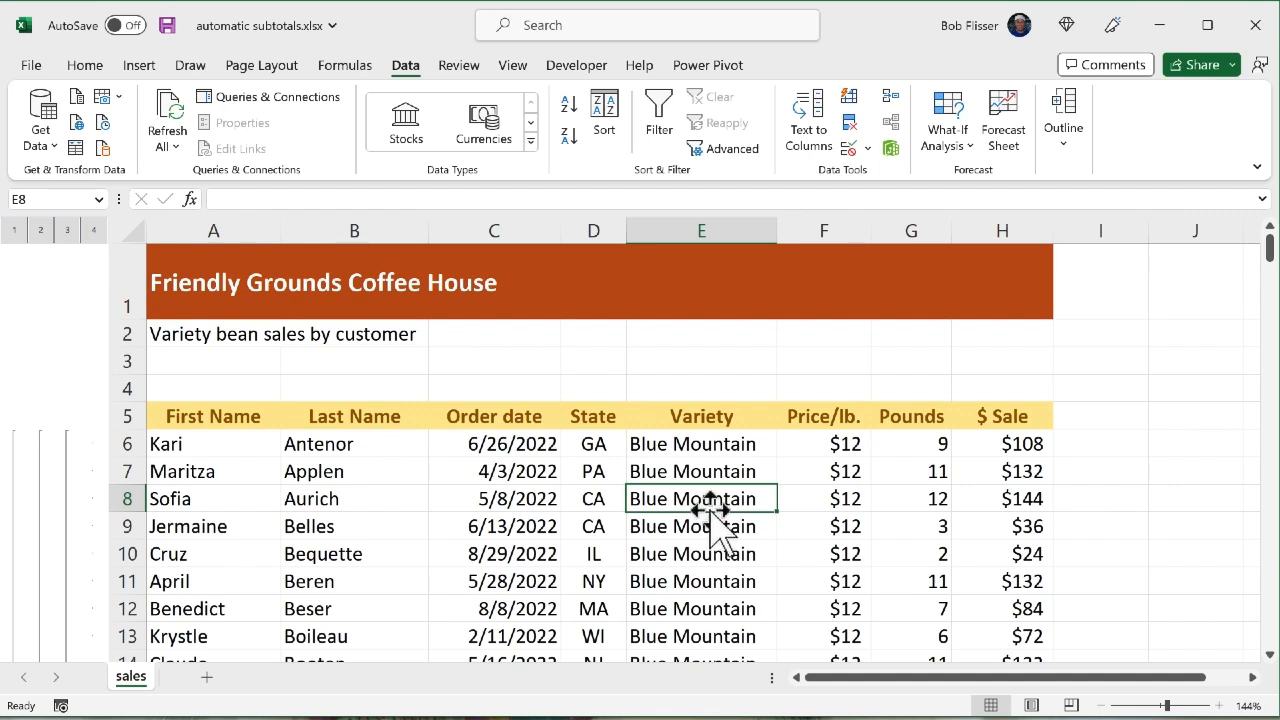
click(1066, 145)
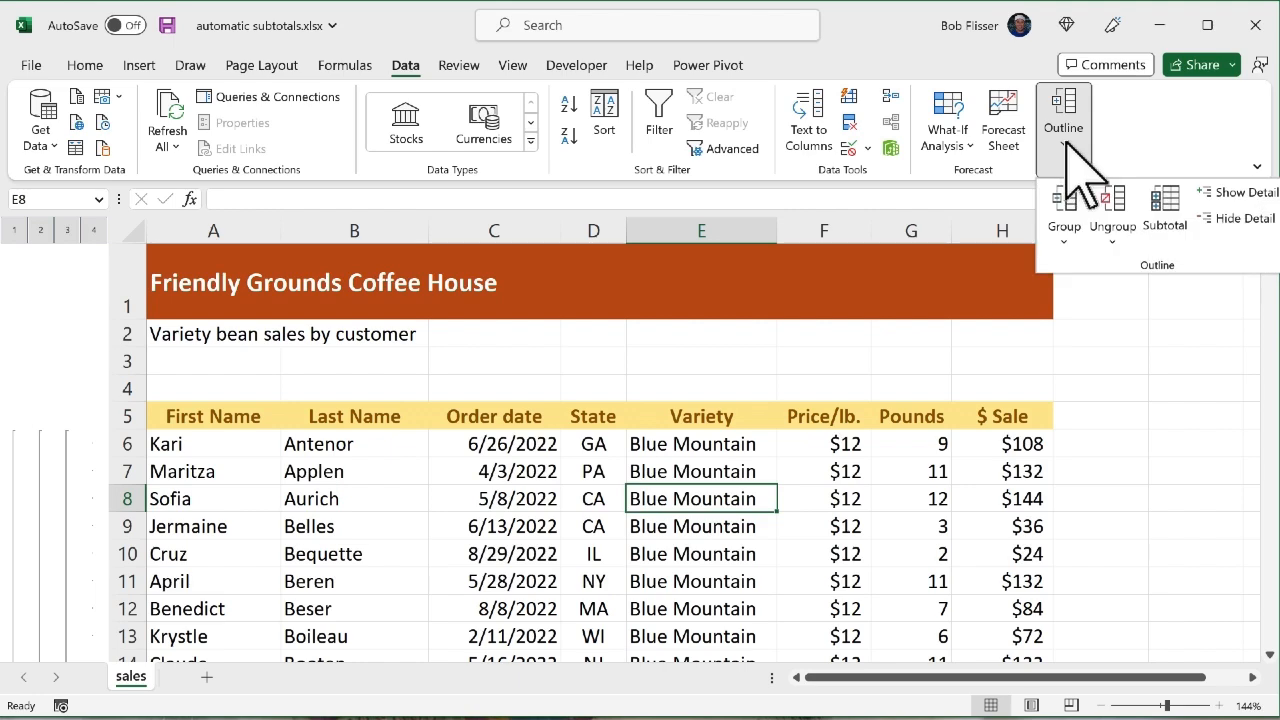
click(1170, 222)
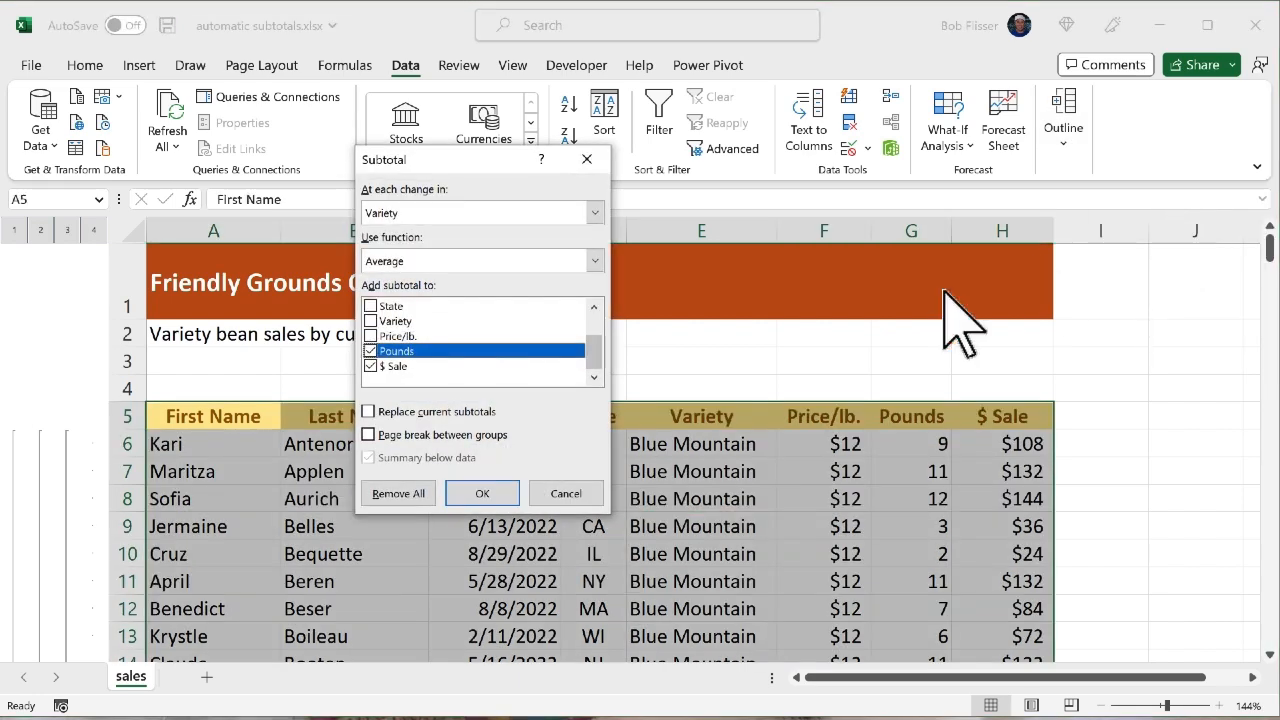
click(409, 491)
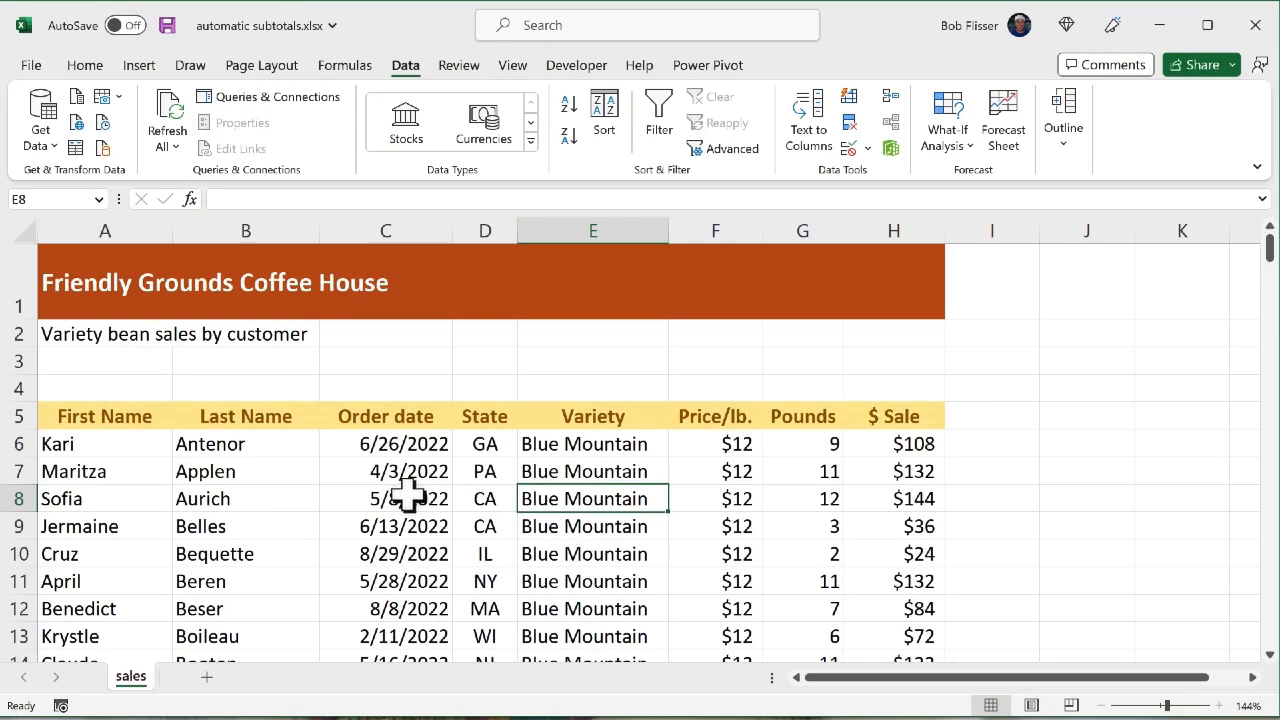
Step: Sort the coffee sales list by State in ascending order
click(490, 520)
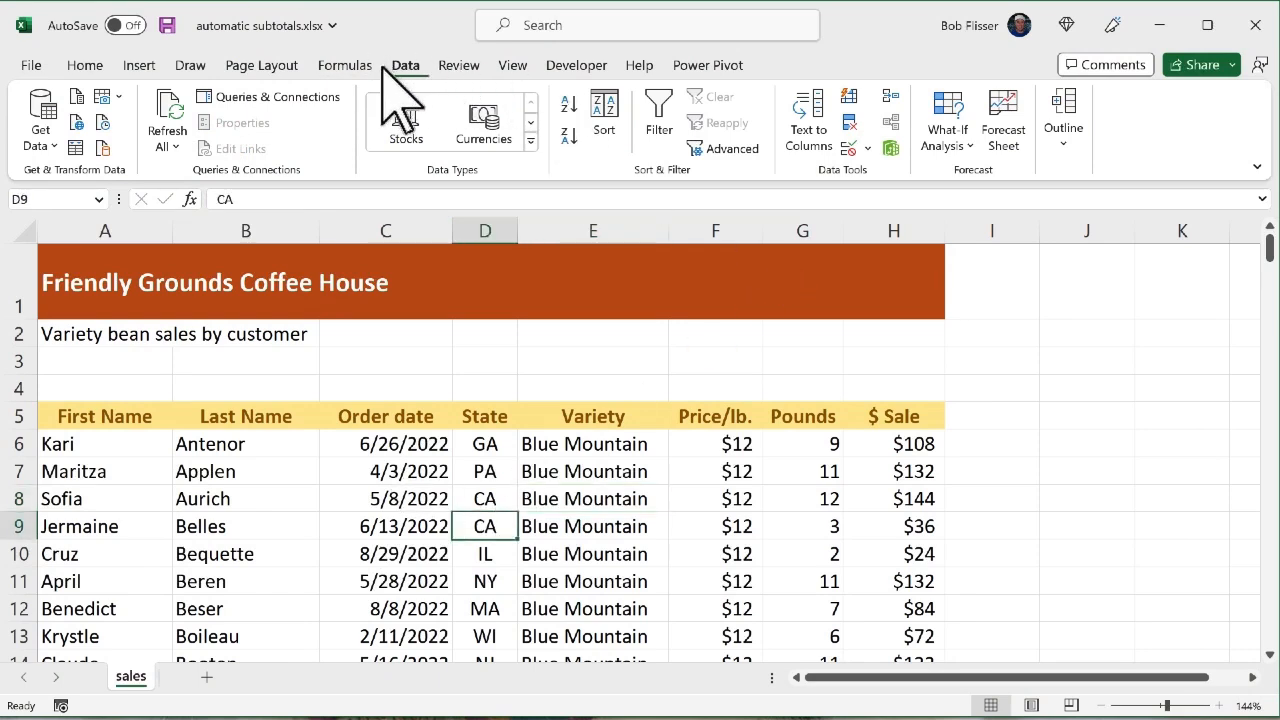
click(572, 108)
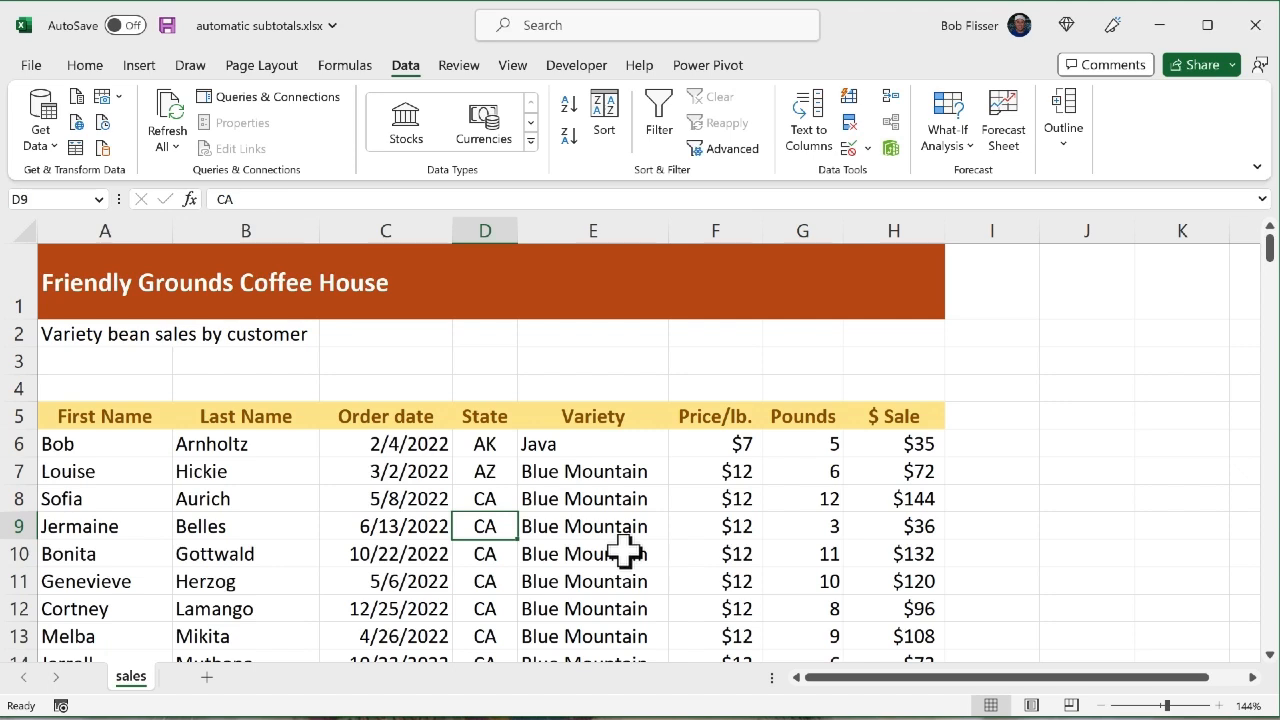
Step: Insert a new column before State and enter the header Month in cell D5
right_click(497, 230)
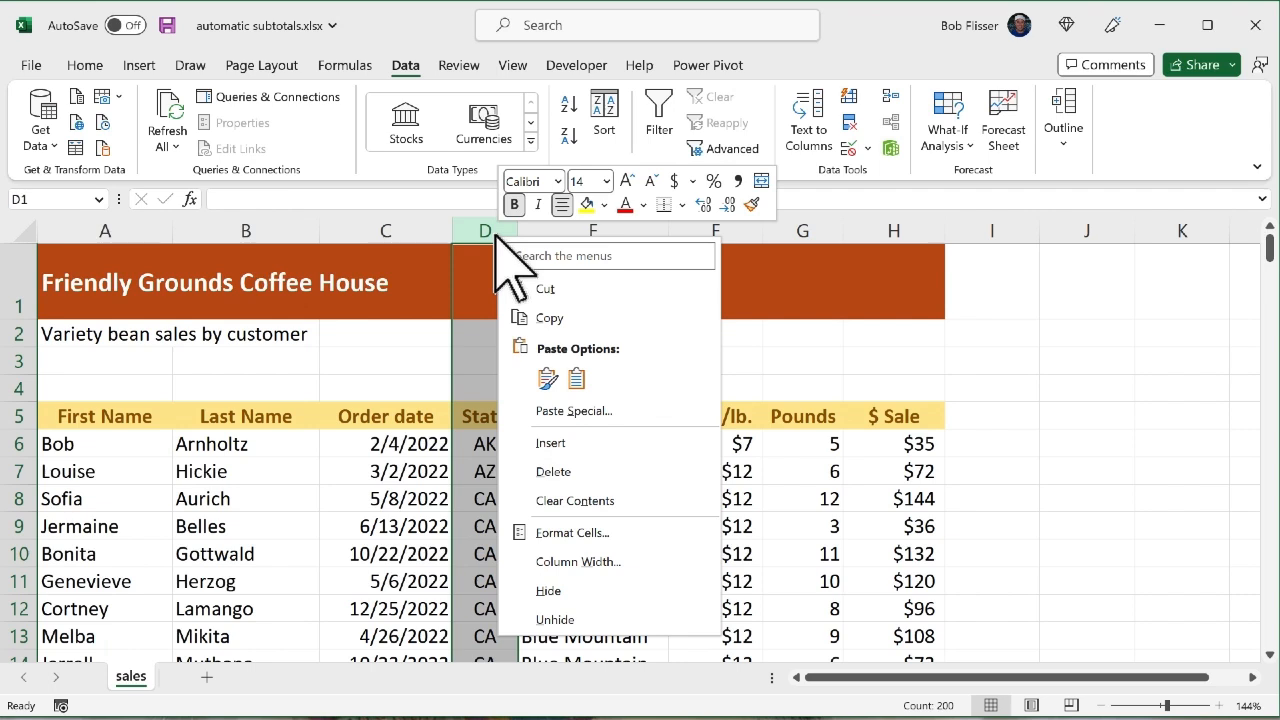
click(584, 443)
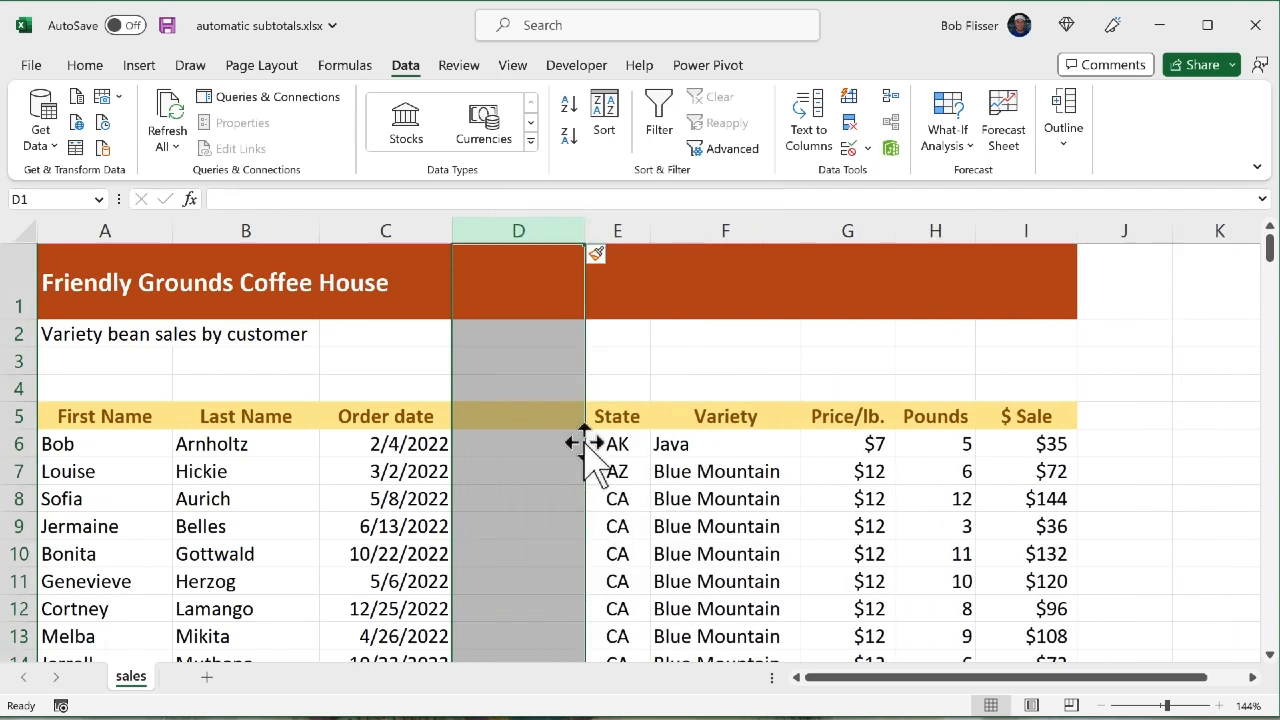
click(516, 412)
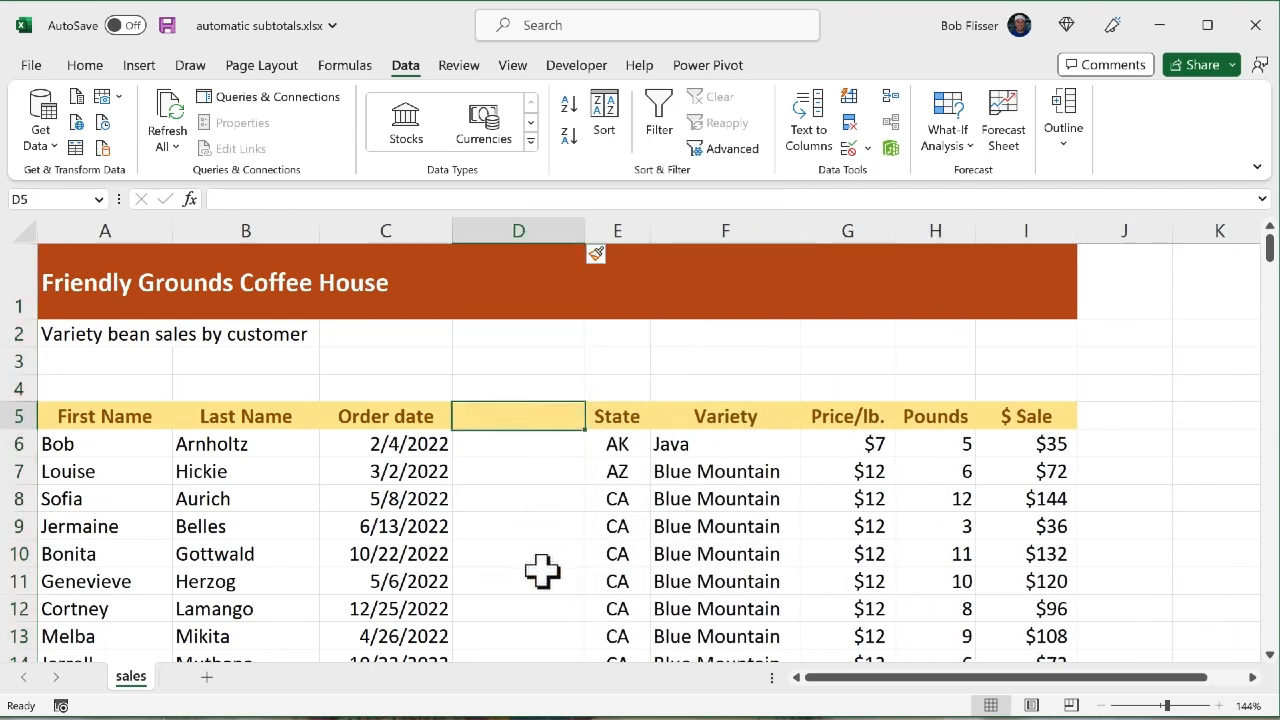
text(Month)
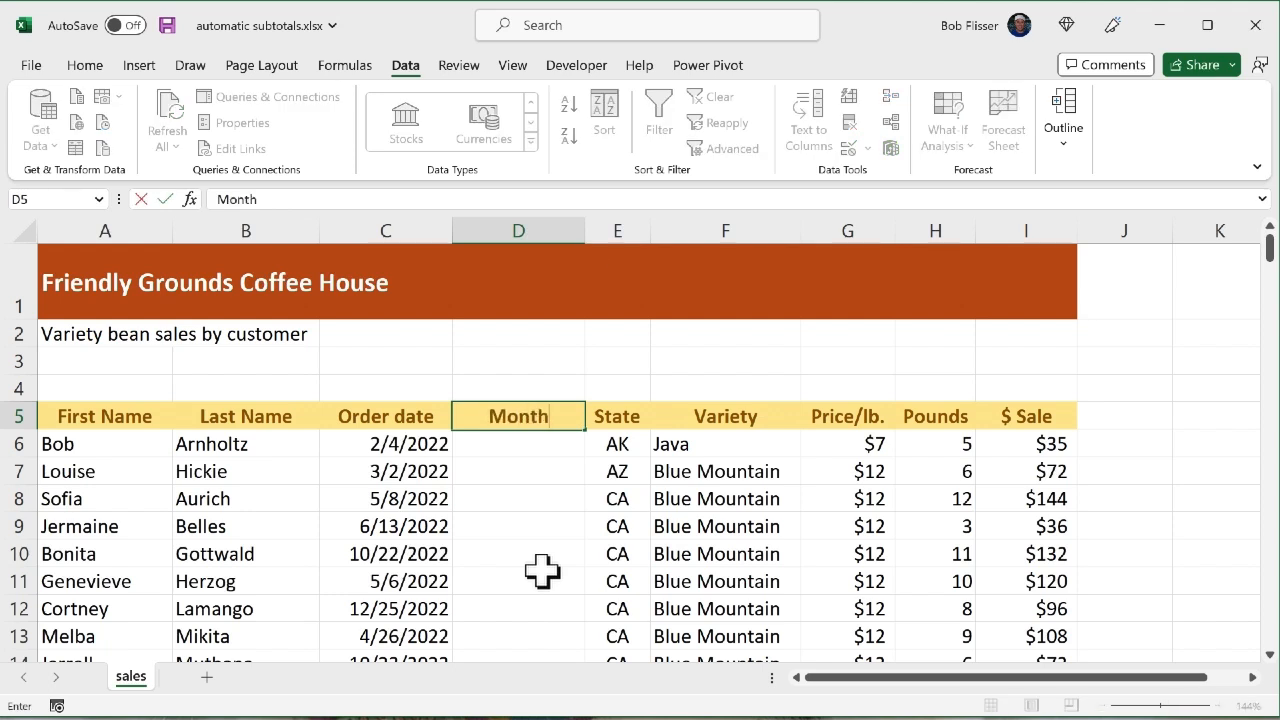
key(Return)
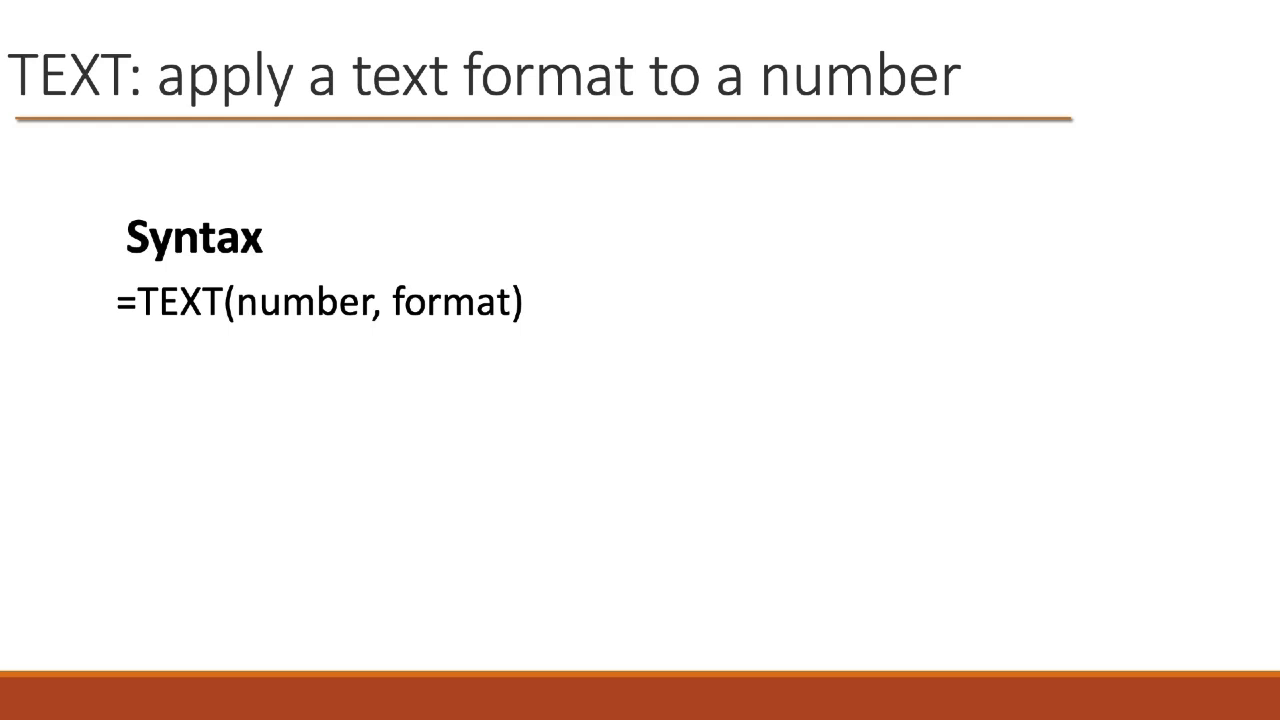
key(Right)
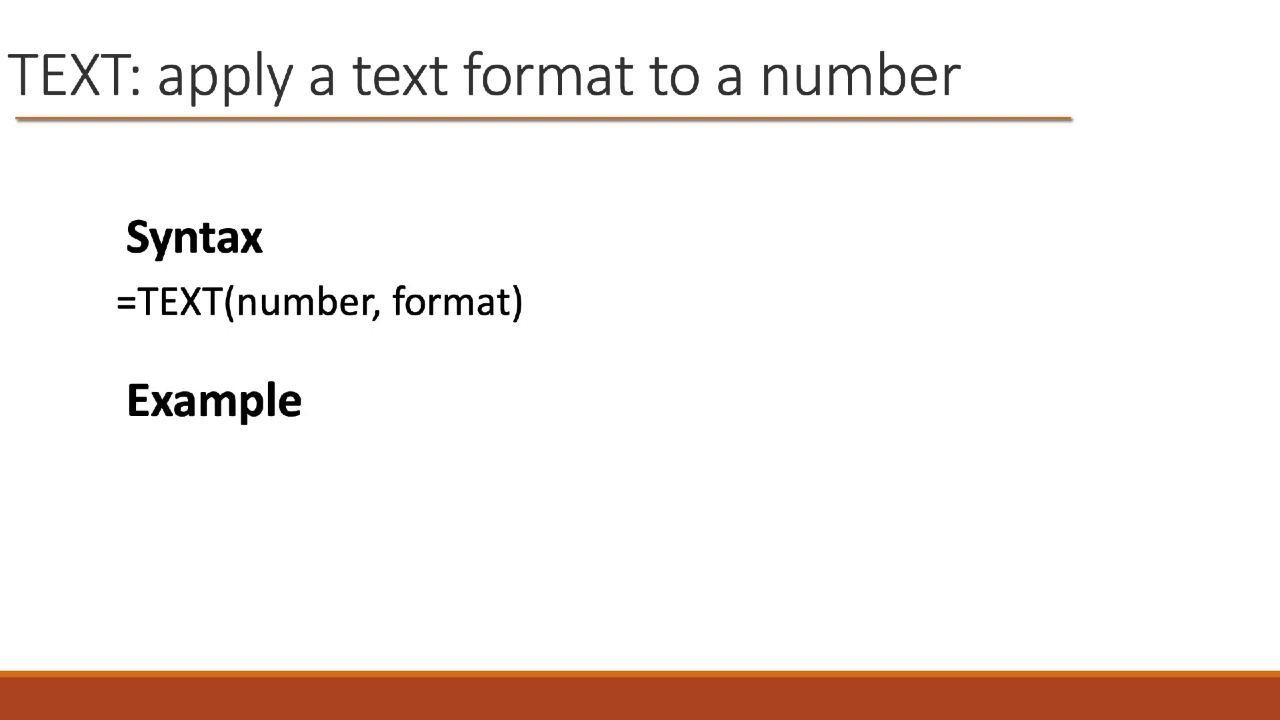